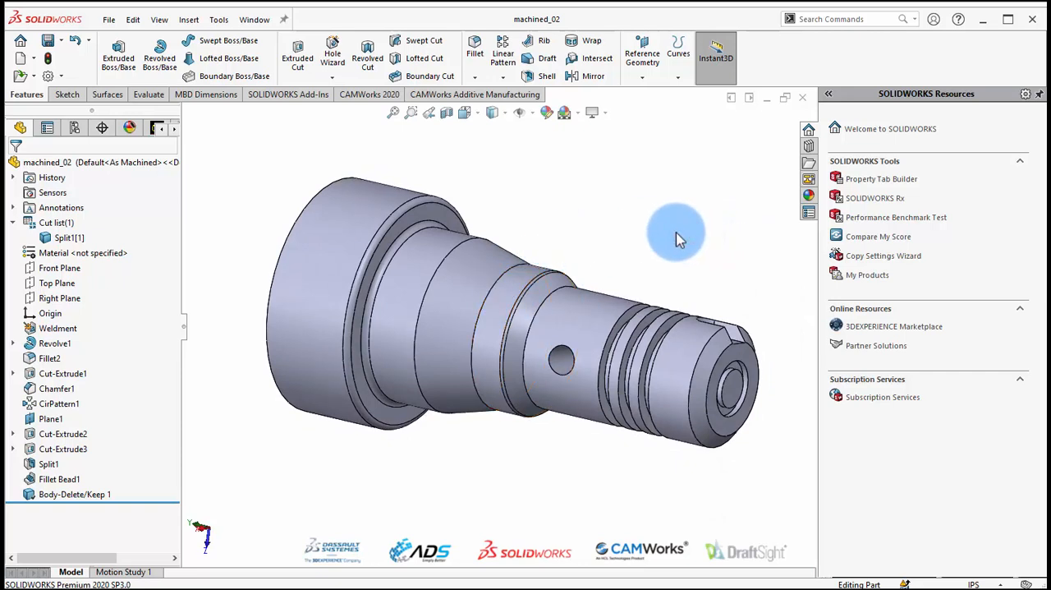
Find the Costing tool with a command search for "cos" and start it on the machined_02 part.
left_click(676, 232)
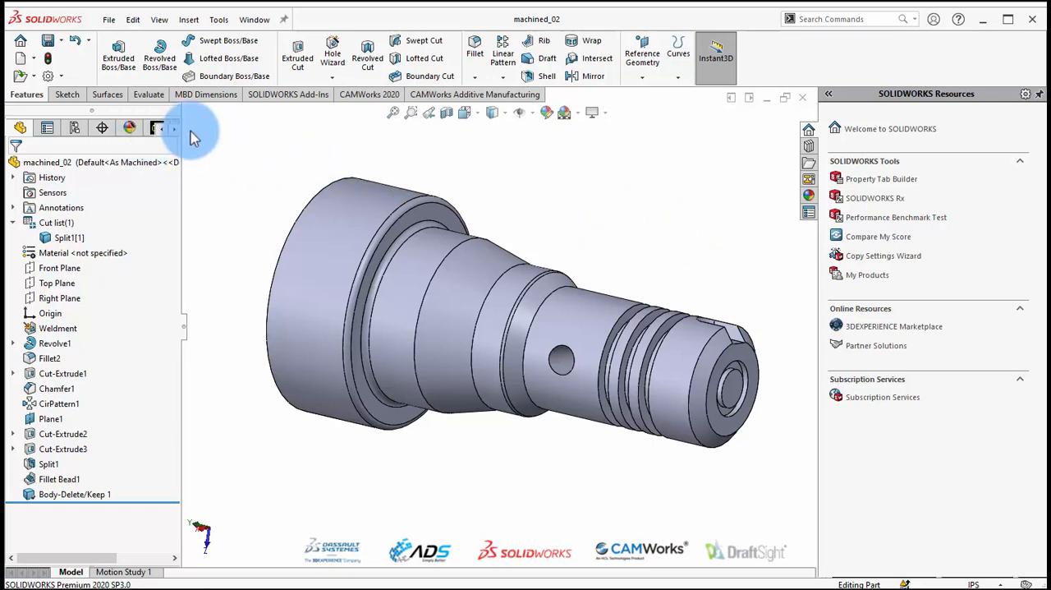
left_click(149, 95)
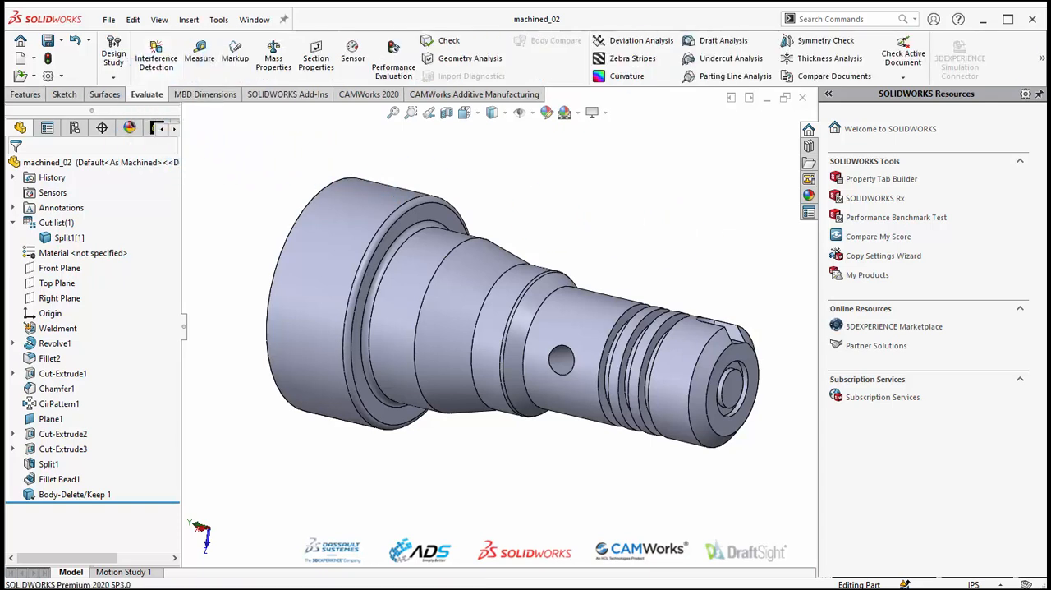
left_click(1040, 66)
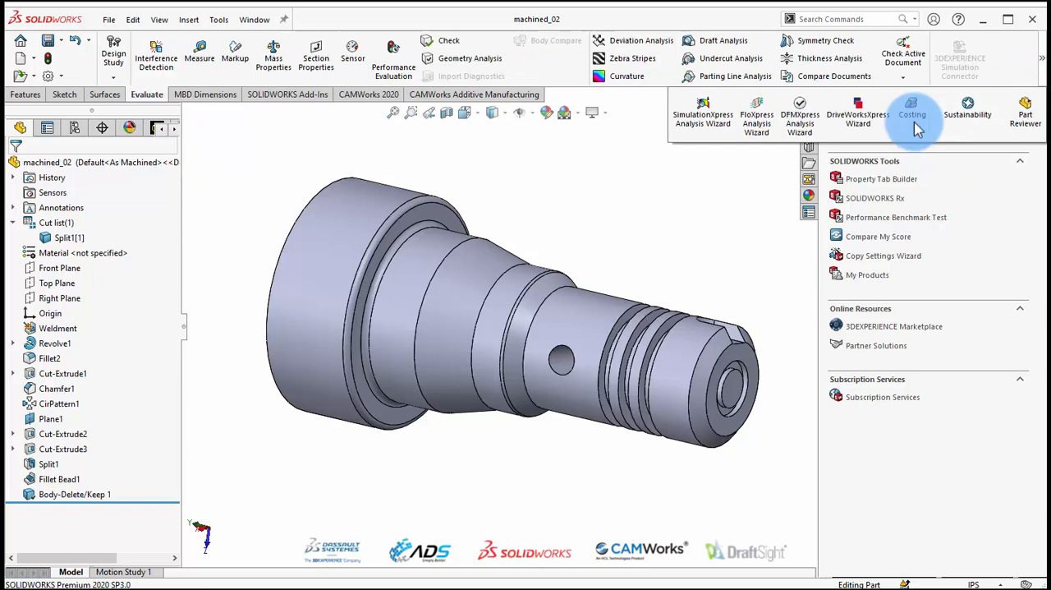
left_click(841, 18)
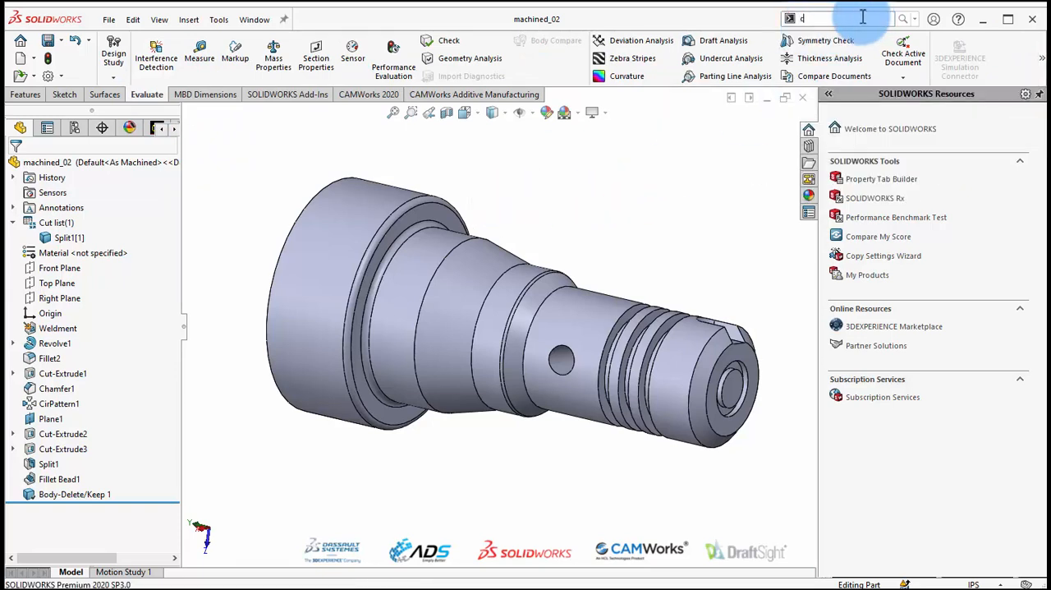
type("cos")
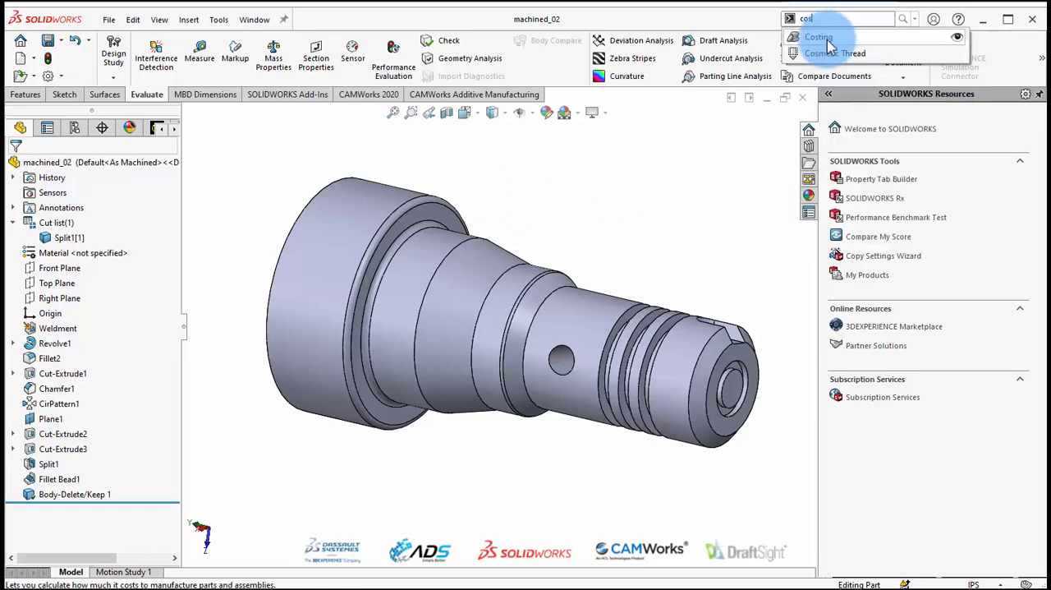
left_click(823, 41)
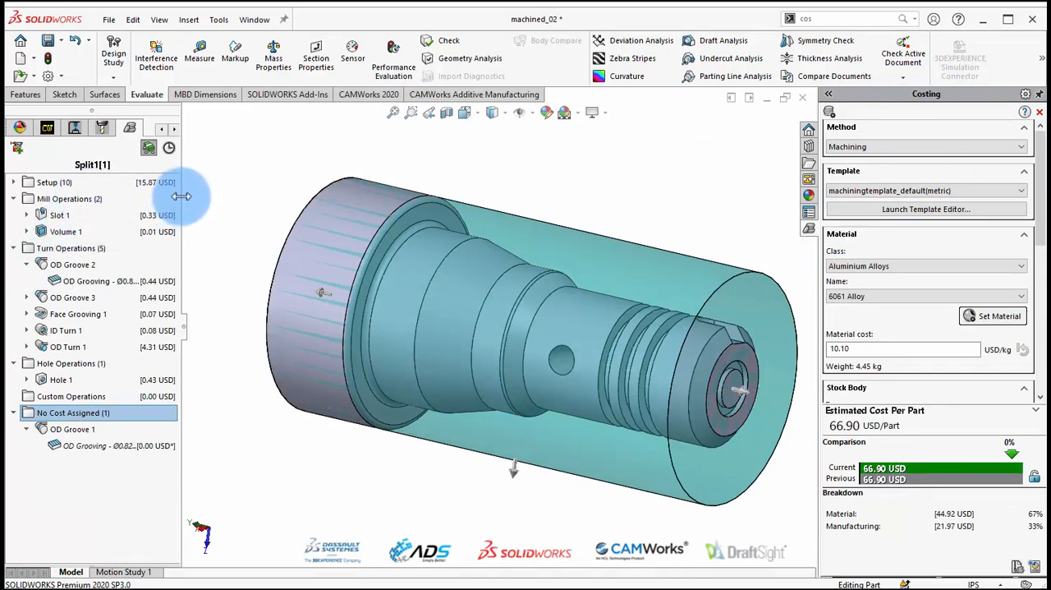
Widen the costing tree so operation names and costs are readable, and fit the stock preview in view.
left_click_drag(182, 197, 277, 196)
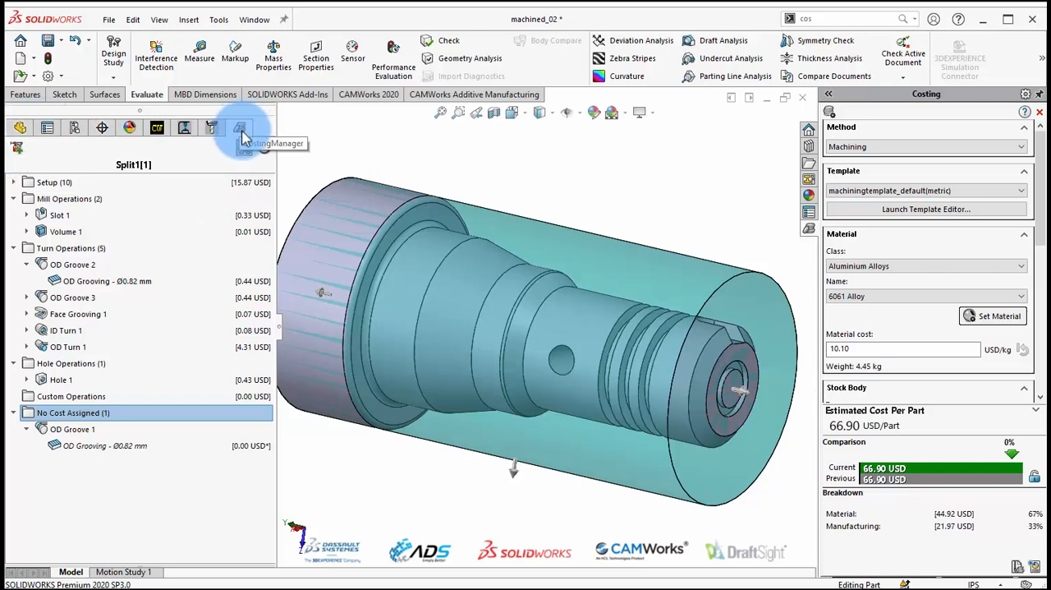
left_click_drag(275, 125, 270, 145)
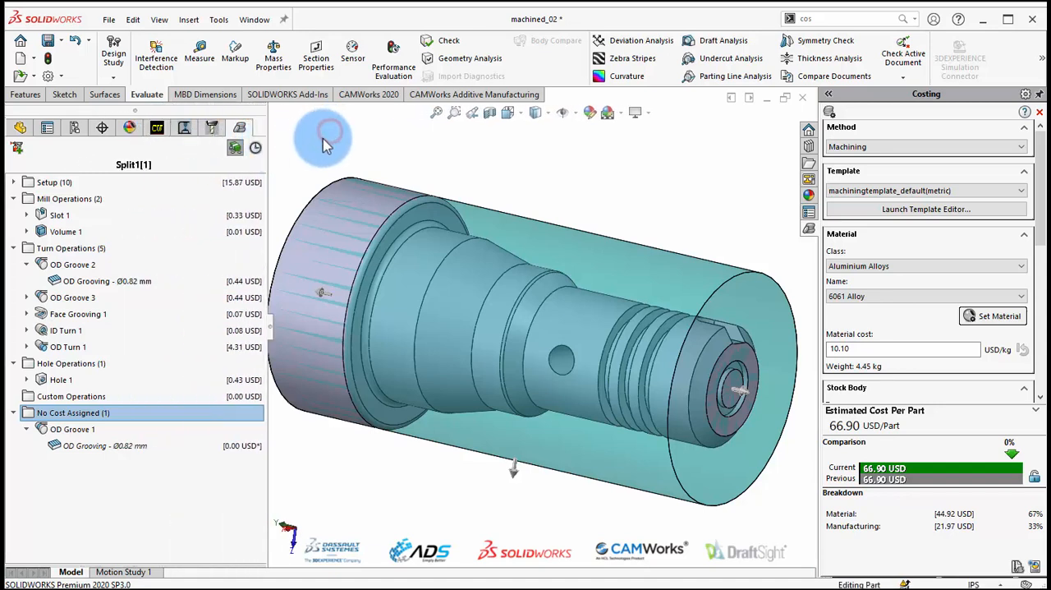
left_click(717, 167)
scroll(689, 266, "up", 1)
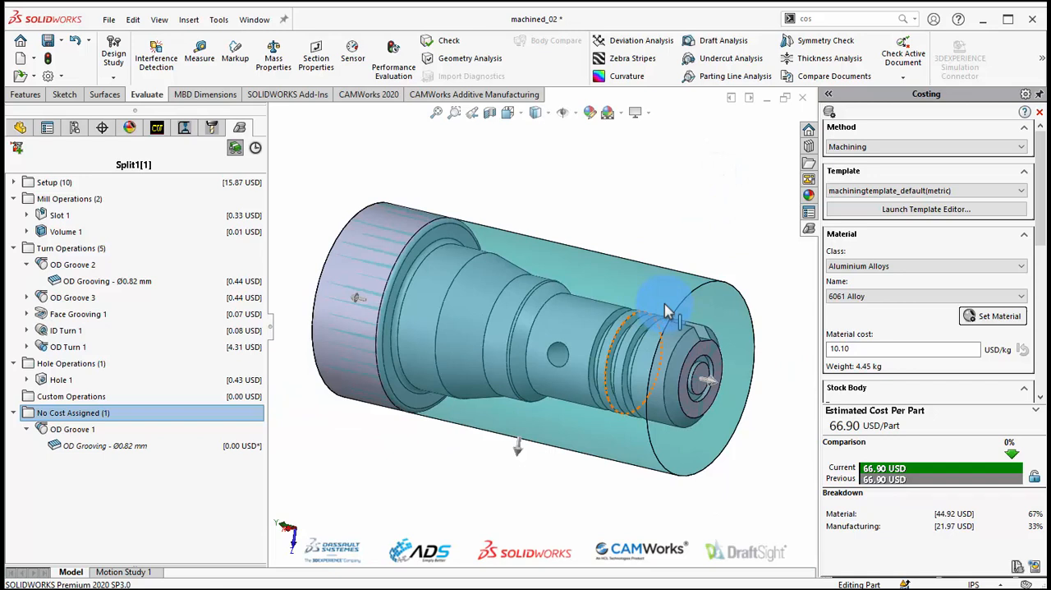
Choose Machining as the costing method and machiningtemplate_default(metric) as the template.
left_click(854, 146)
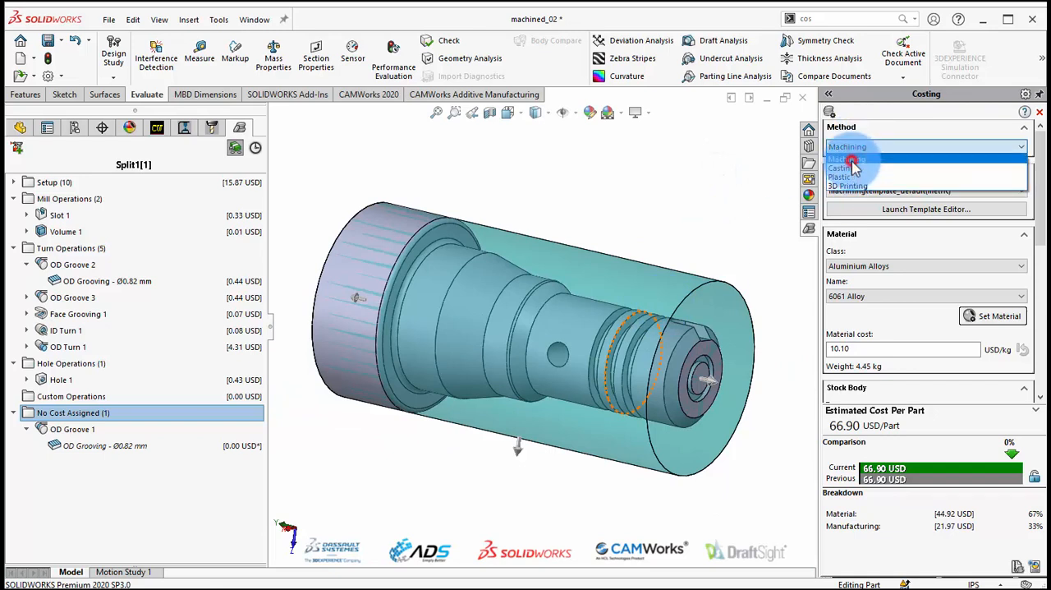
left_click(852, 160)
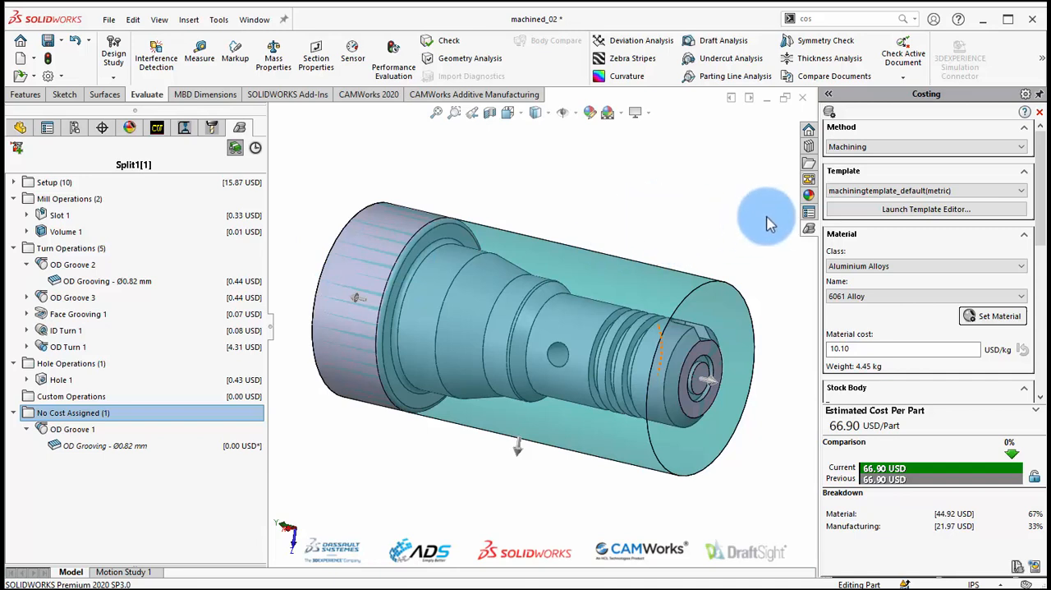
left_click(957, 190)
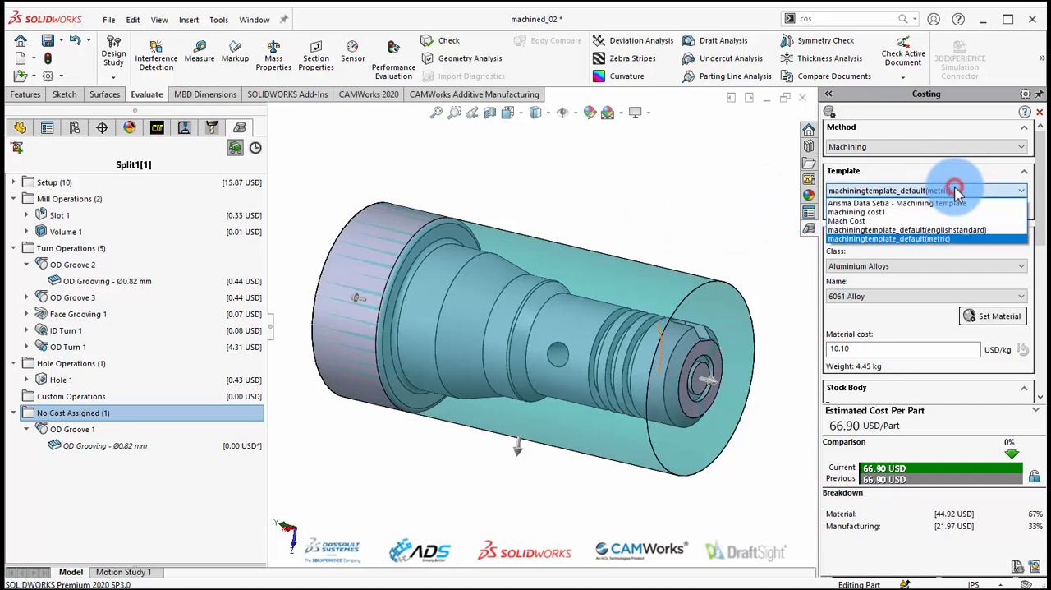
left_click(904, 239)
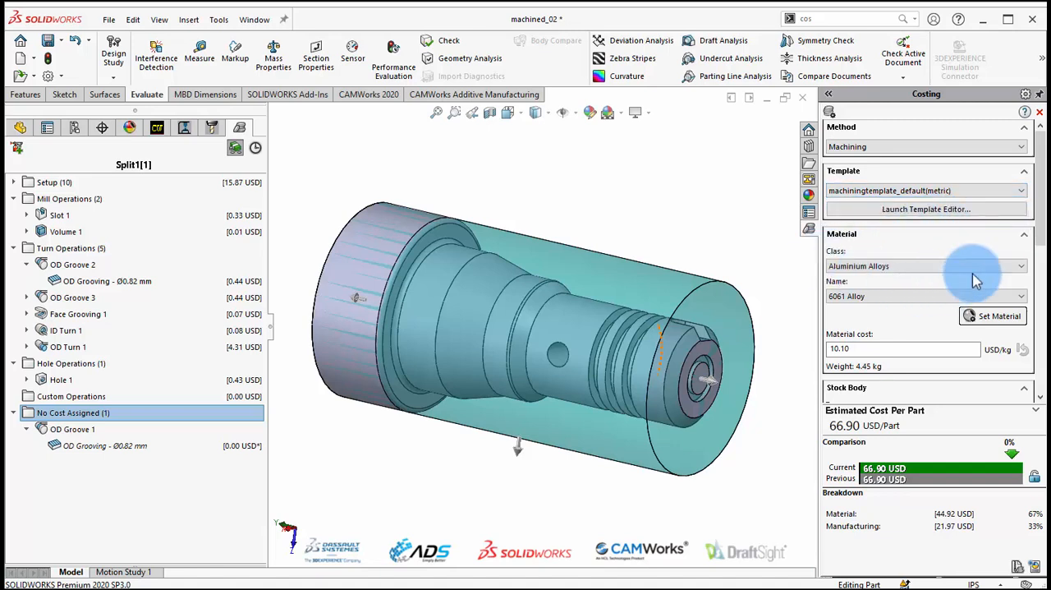
Set the costing material class to Steel and choose Cylinder as the stock body type.
left_click(910, 267)
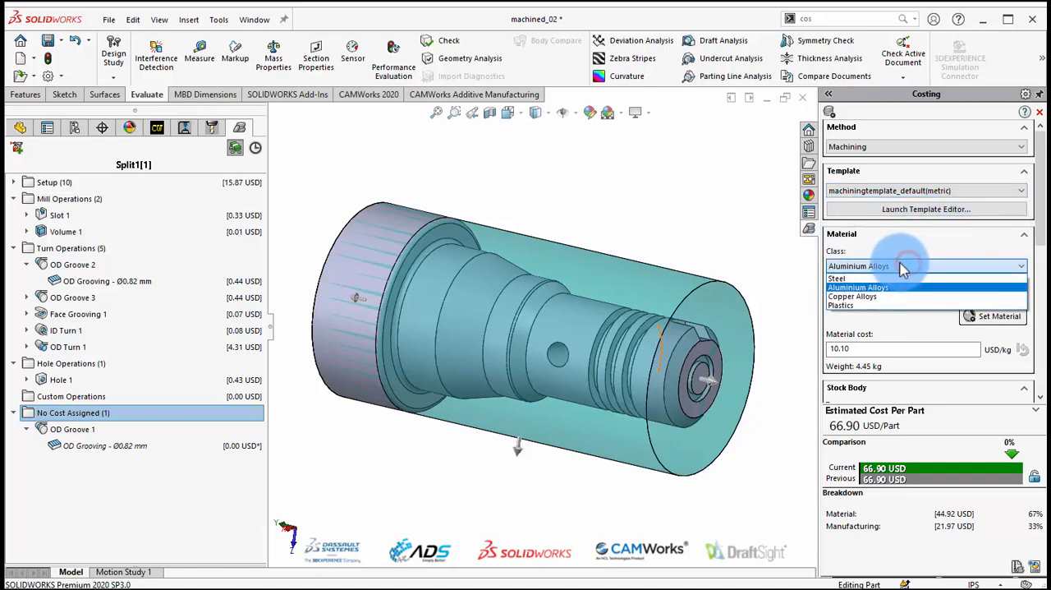
left_click(863, 280)
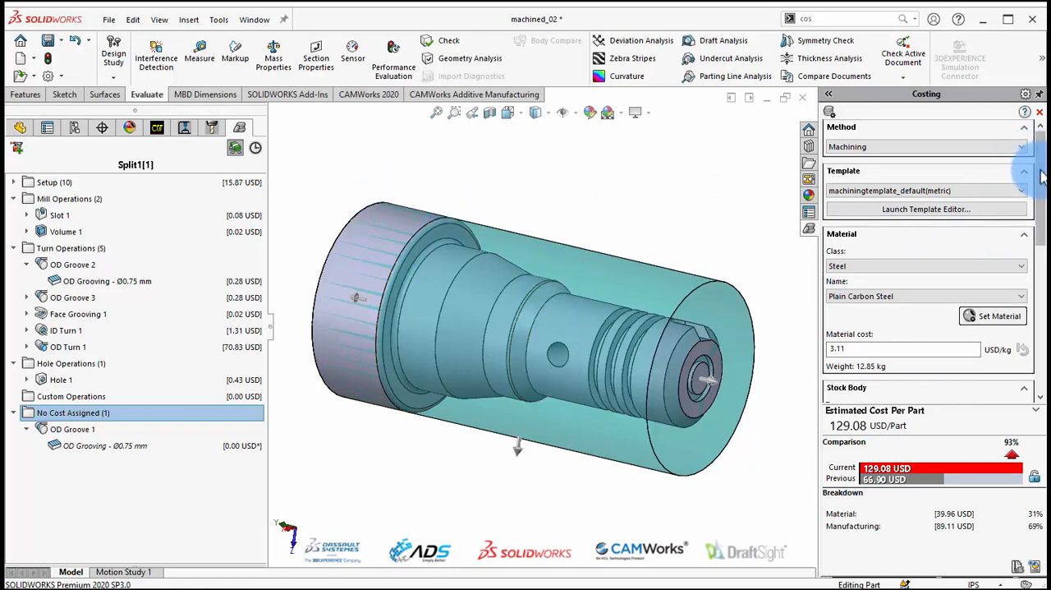
left_click_drag(1036, 156, 1042, 256)
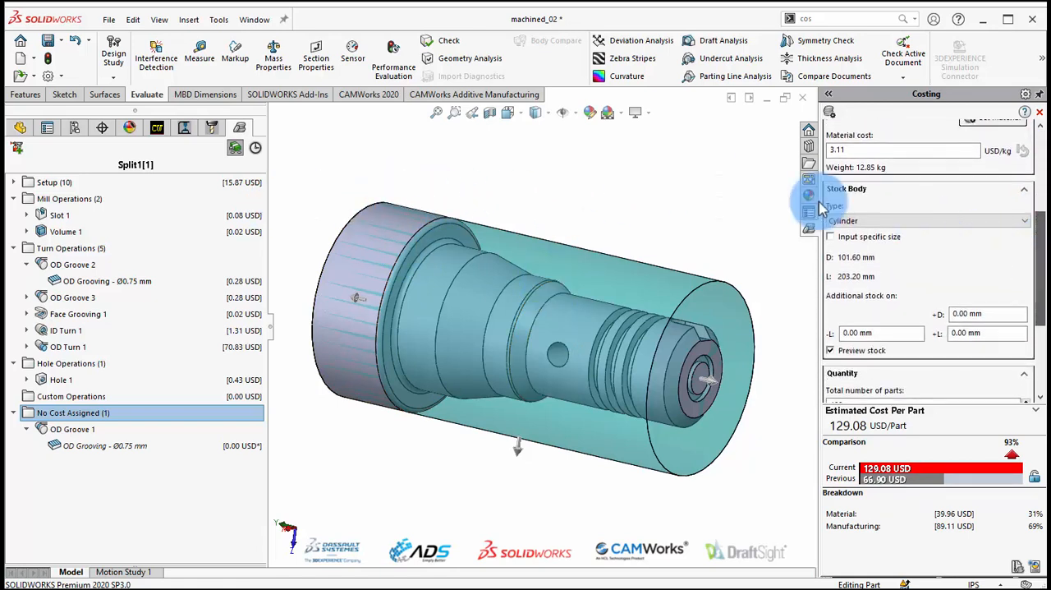
left_click(850, 222)
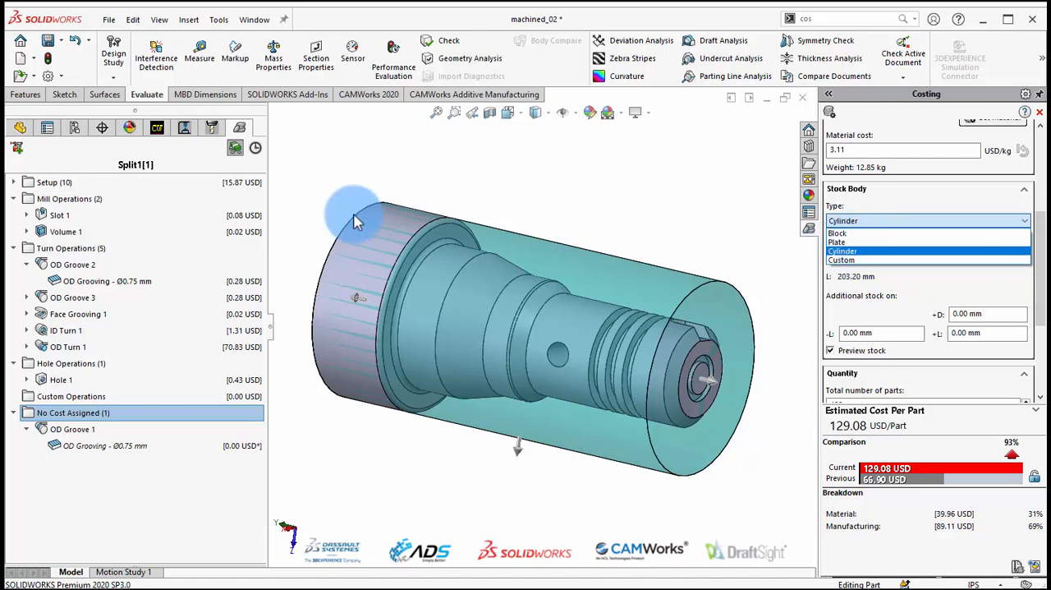
left_click(847, 251)
left_click(915, 262)
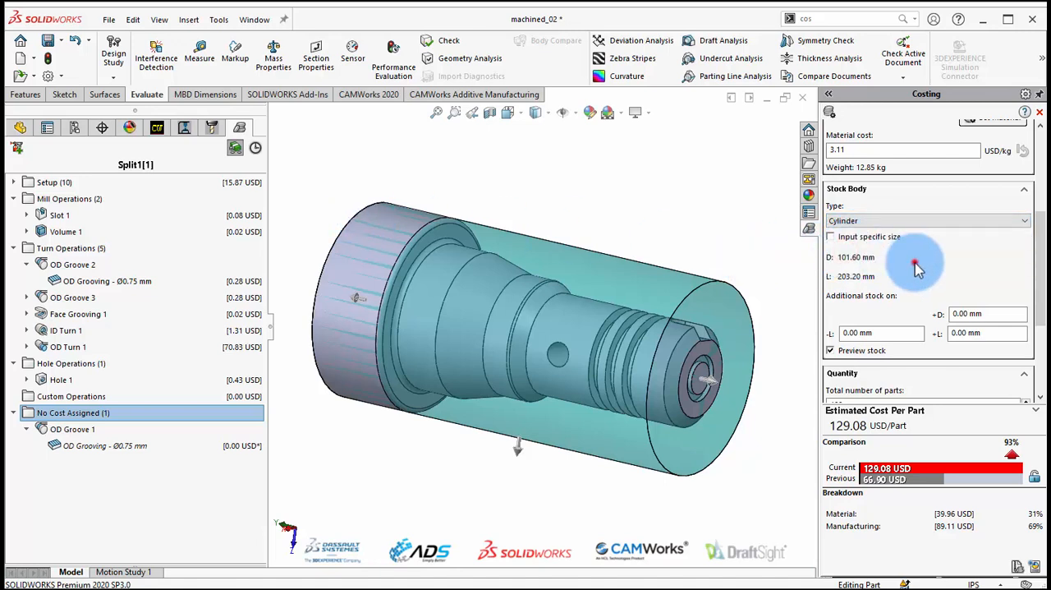
Add 1 mm of additional stock on the cylinder's diameter and update the cost estimate.
left_click_drag(1039, 273, 1036, 299)
left_click(934, 285)
left_click(966, 251)
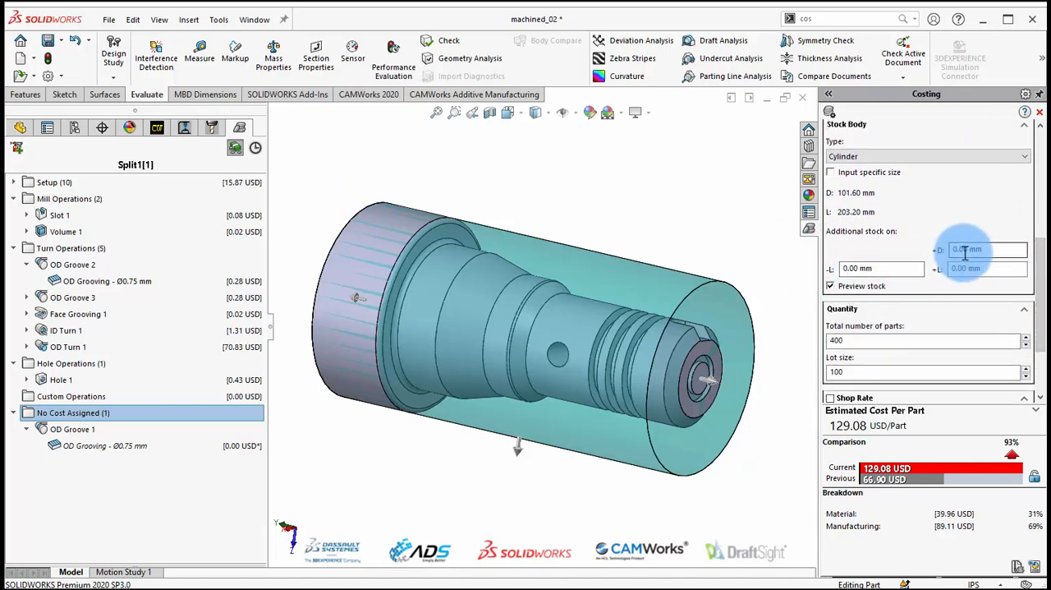
double_click(985, 249)
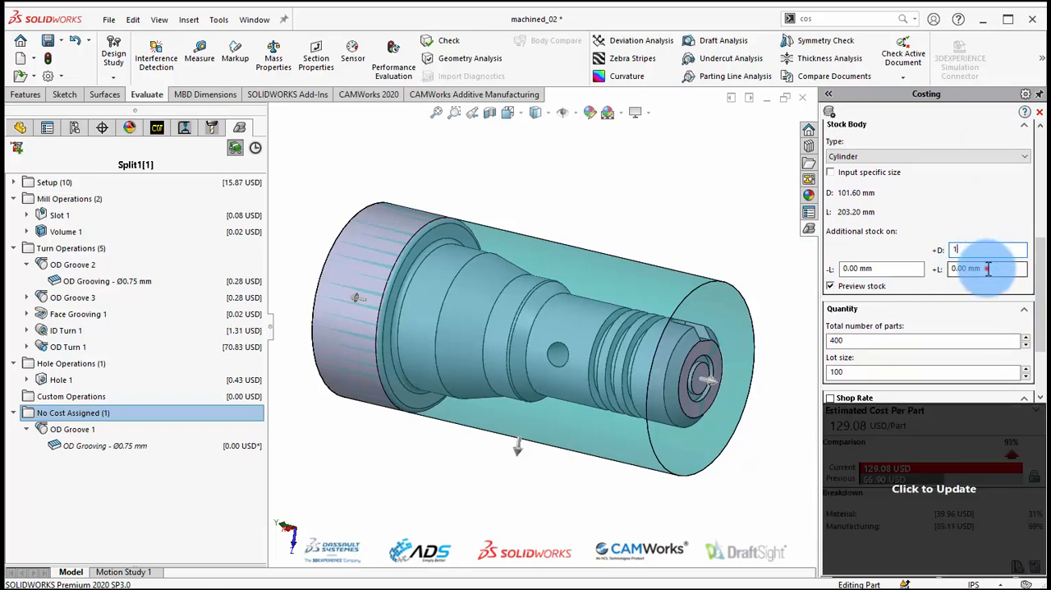
type("1")
left_click(988, 268)
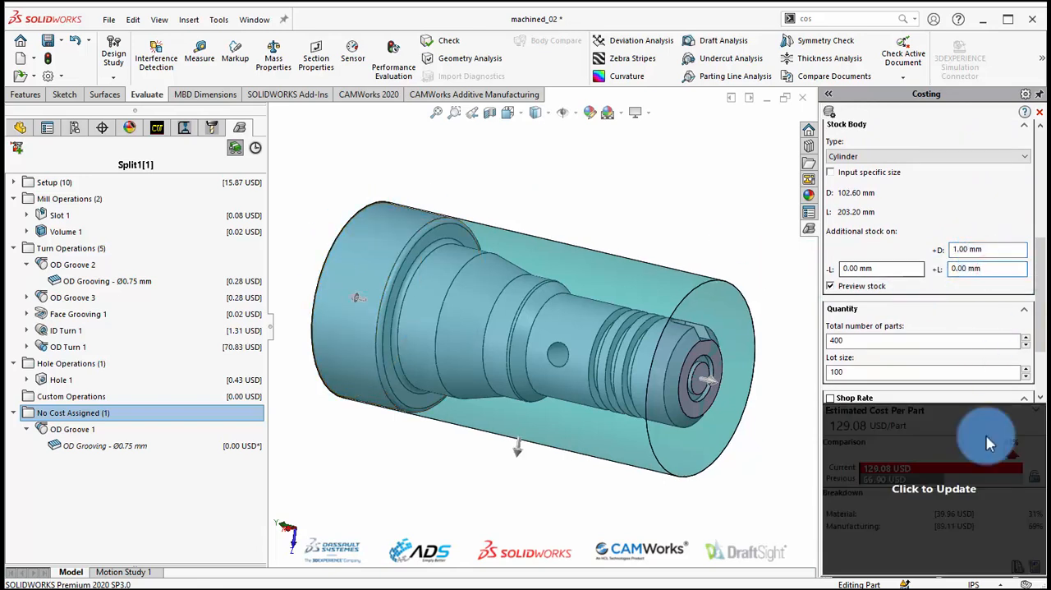
left_click(951, 444)
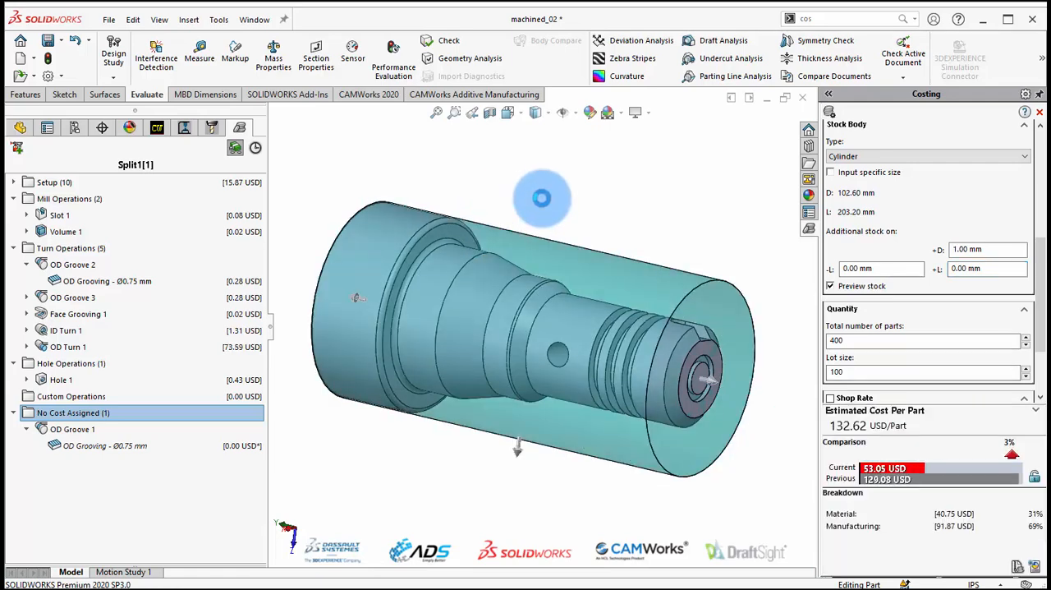
Examine the costing template's machining materials, machines, and mill and turn operation data in the template editor, closing it when done.
scroll(1033, 324, "up", 6)
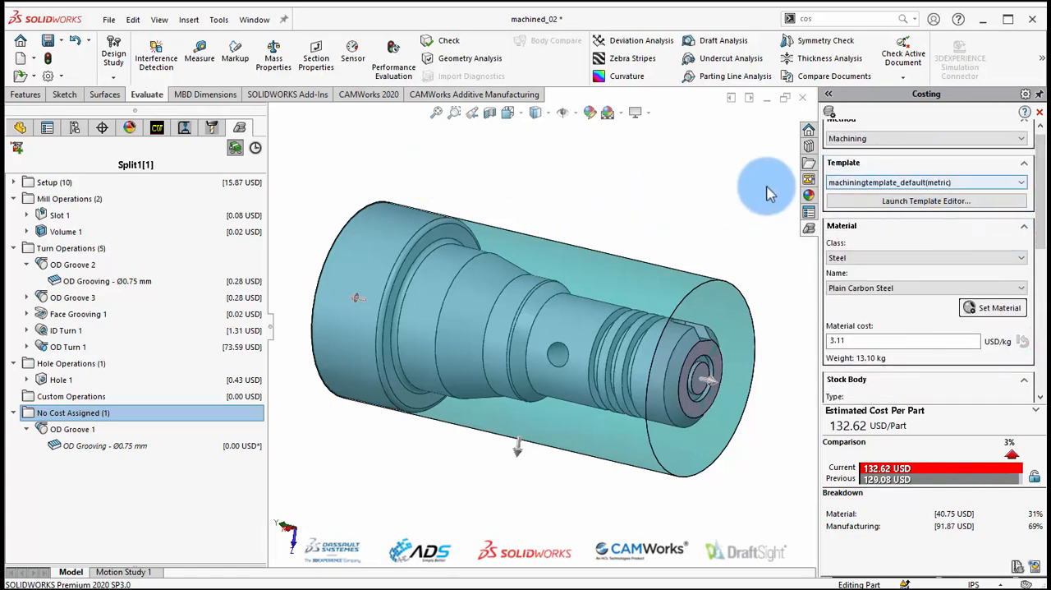
left_click(938, 204)
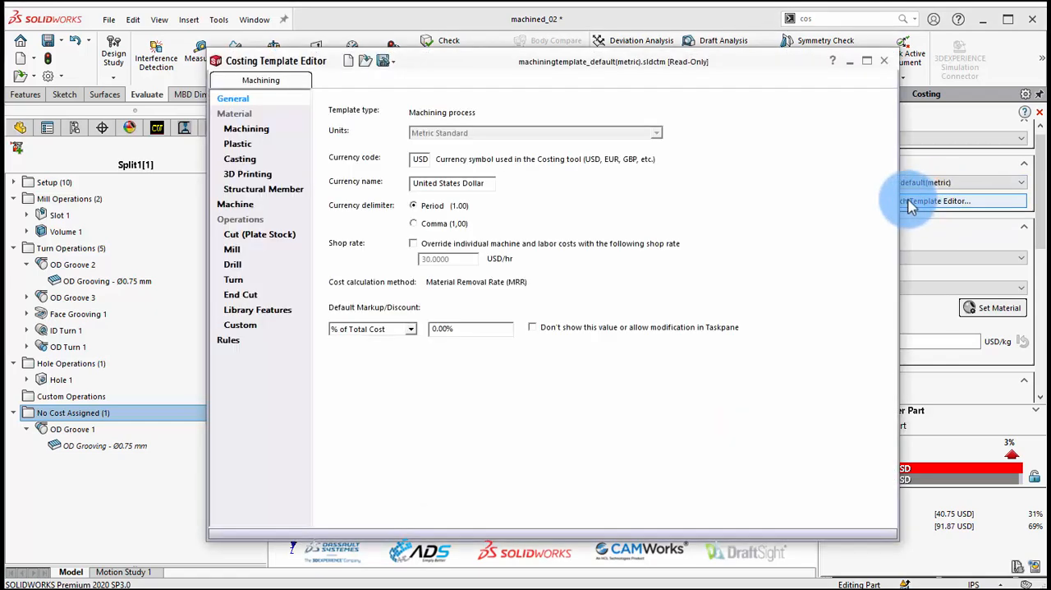
left_click_drag(464, 70, 534, 75)
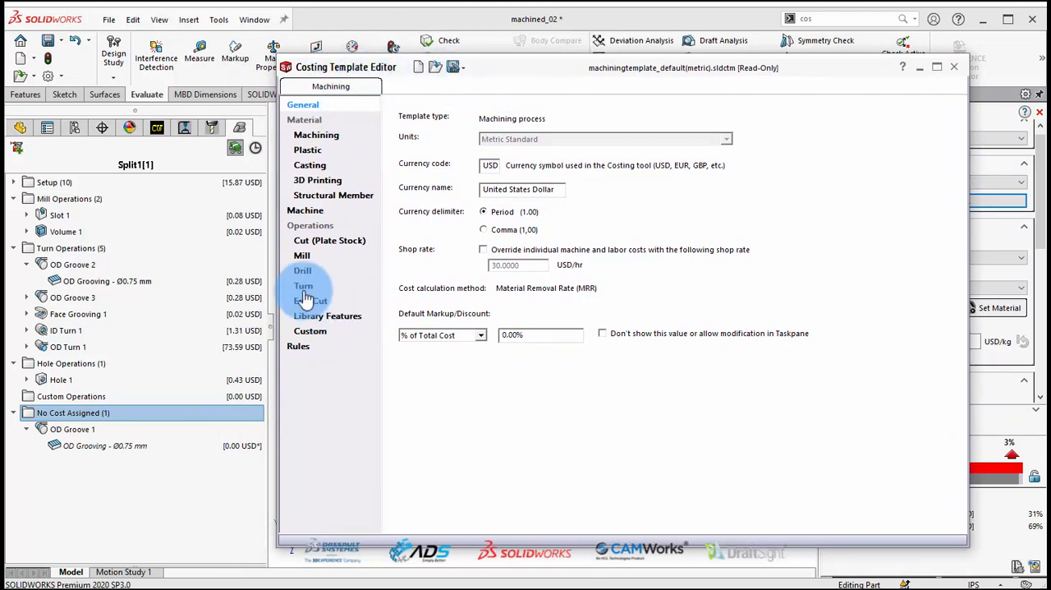
left_click(314, 136)
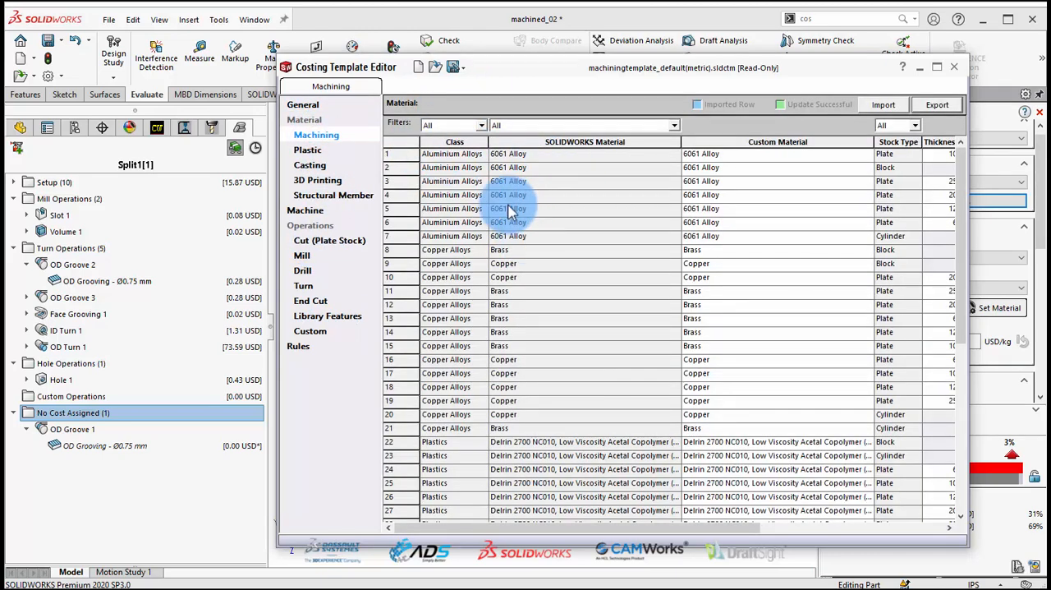
left_click(304, 210)
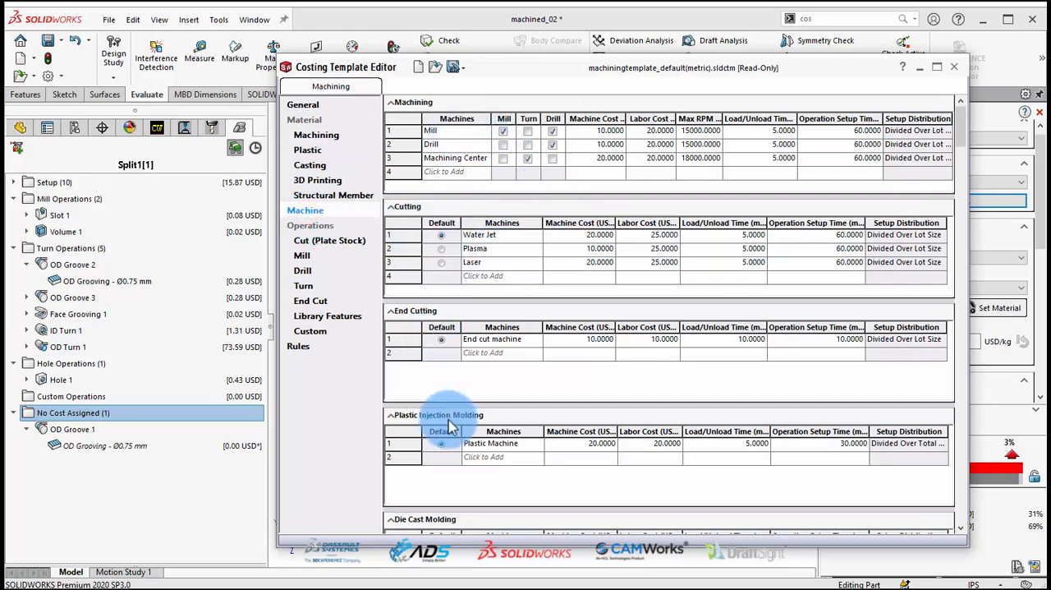
left_click(303, 257)
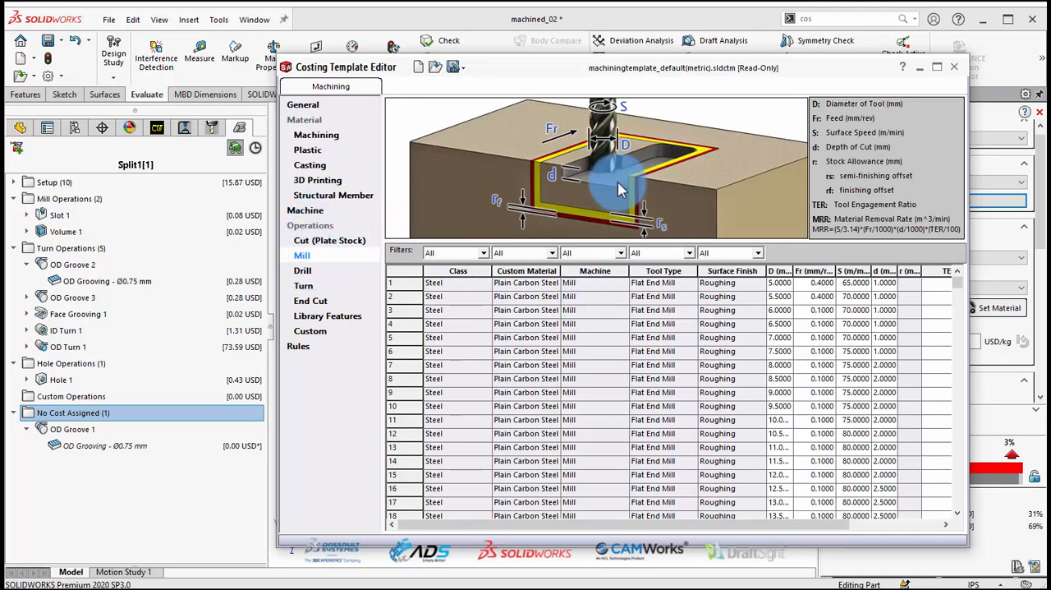
left_click(304, 285)
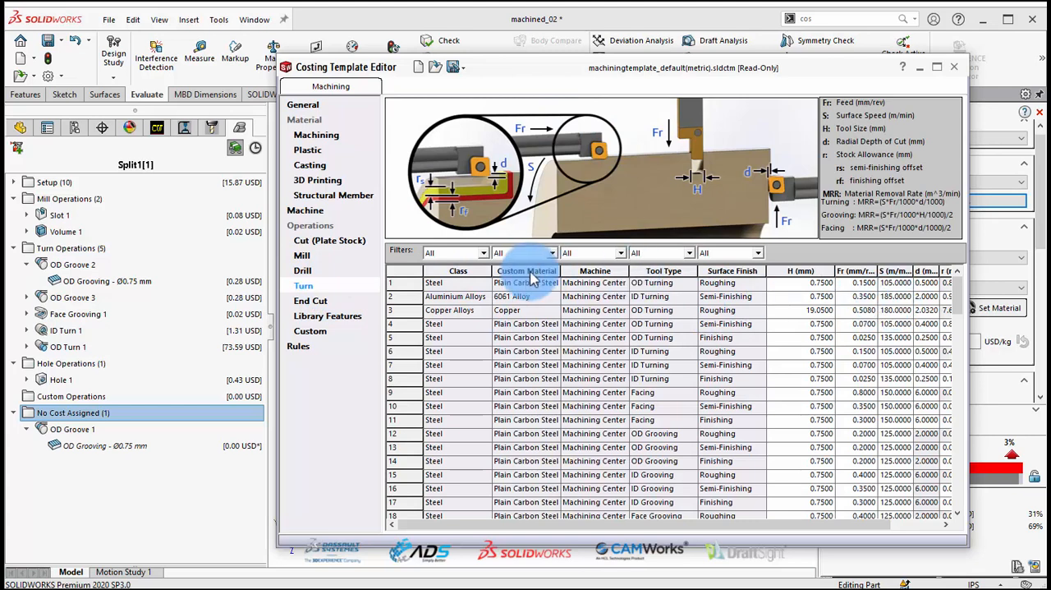
left_click(467, 68)
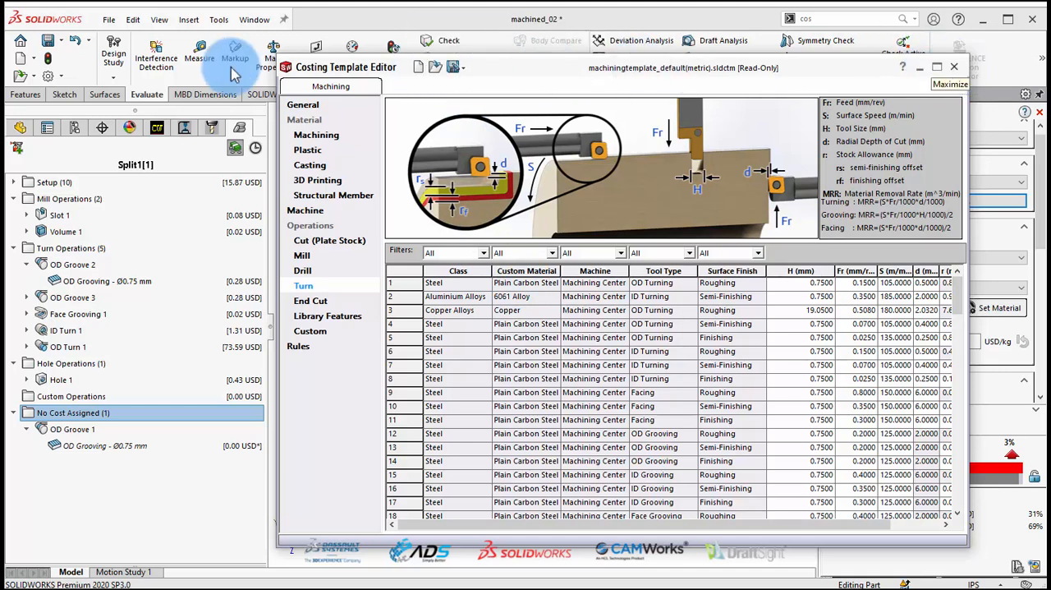
left_click(953, 69)
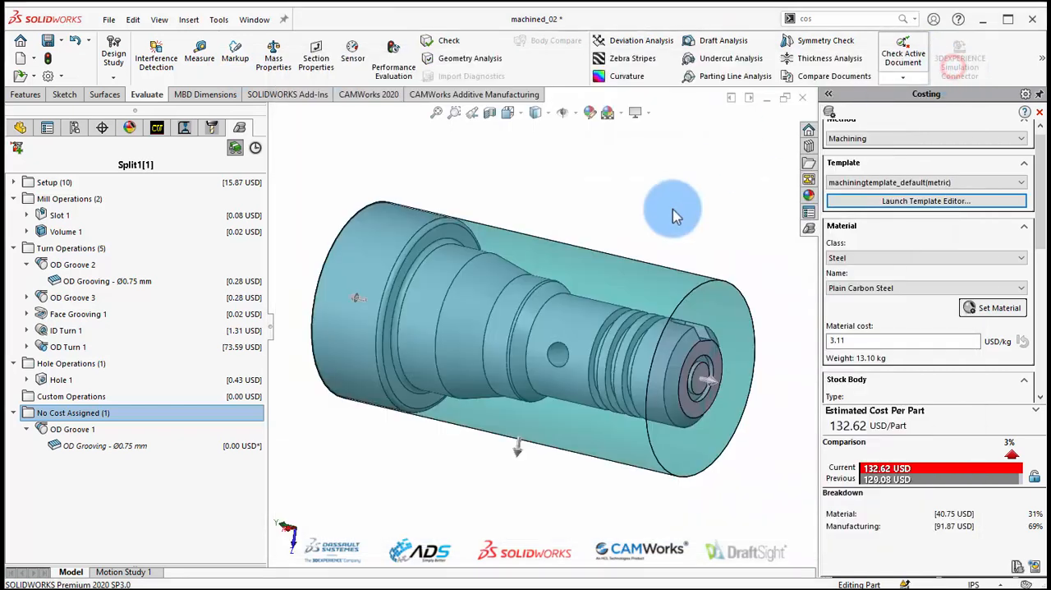
Set the costing quantity to 6 total parts with a lot size of 2 and update the estimate.
left_click_drag(1041, 215, 1042, 265)
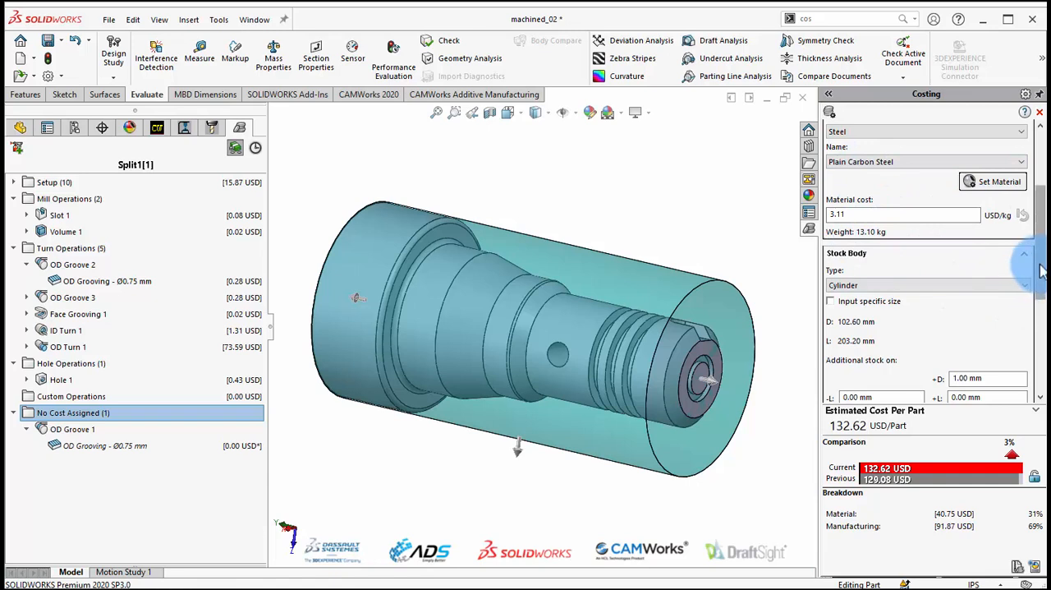
scroll(1028, 294, "down", 3)
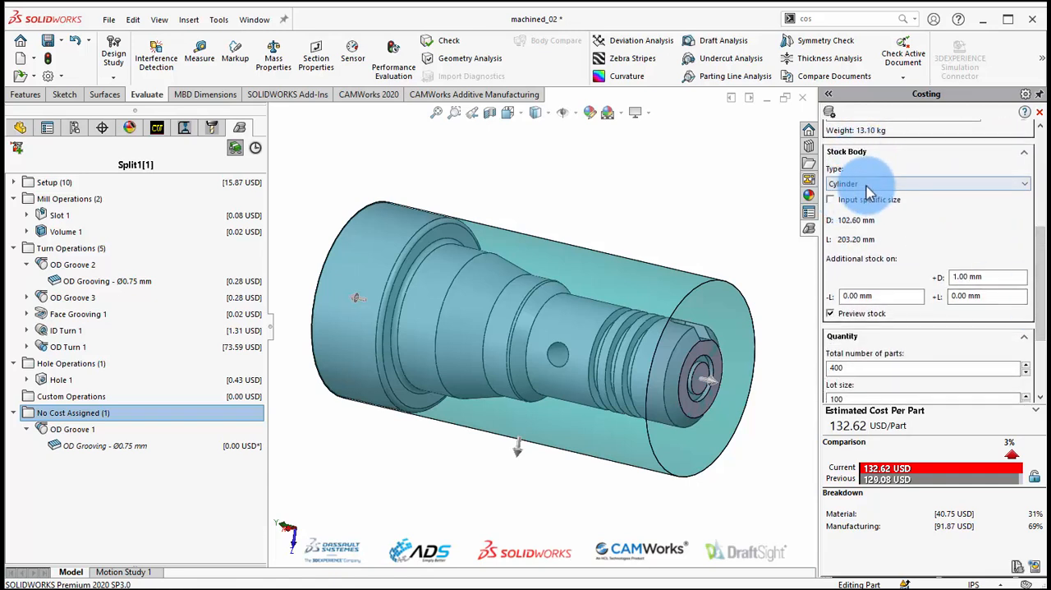
left_click(868, 184)
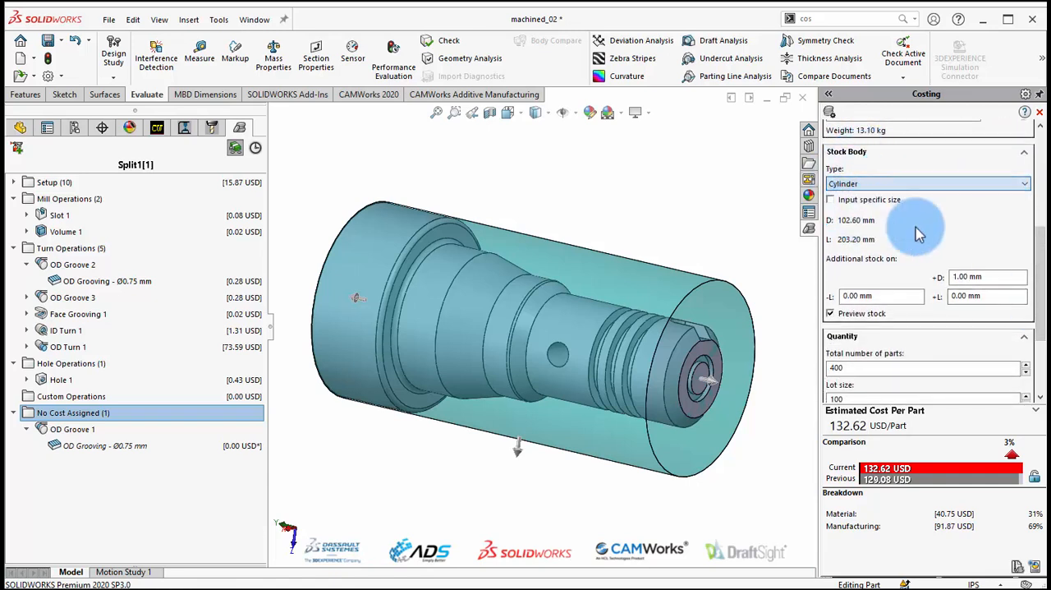
left_click_drag(1041, 274, 1041, 326)
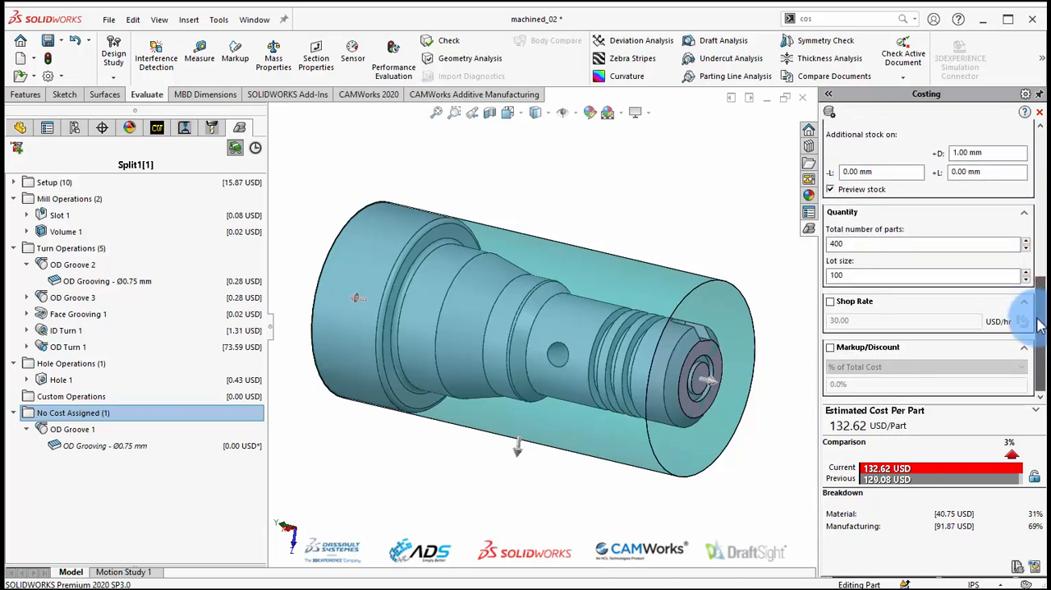
left_click(873, 276)
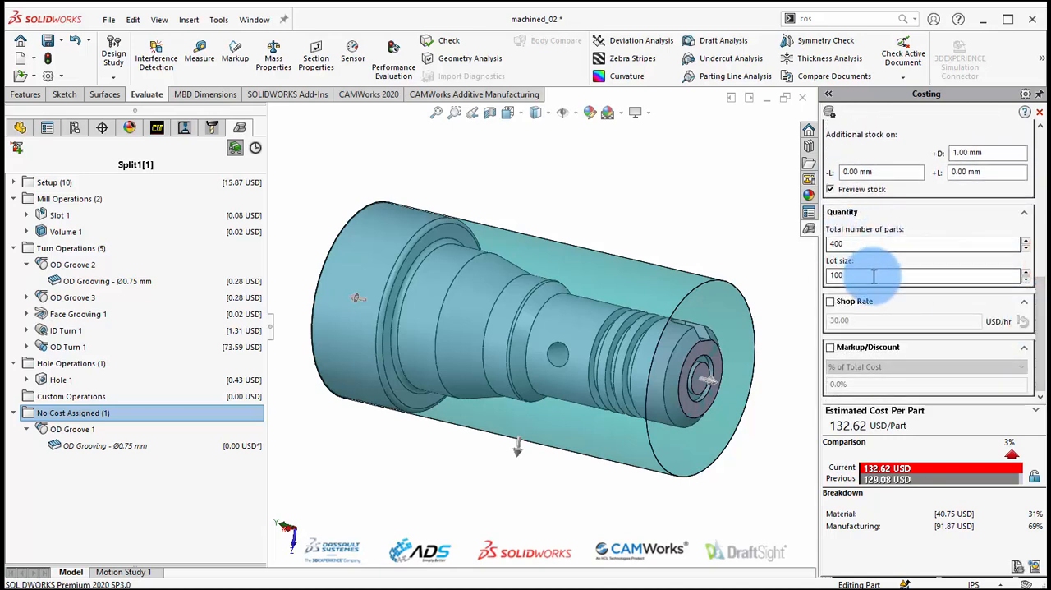
left_click(867, 242)
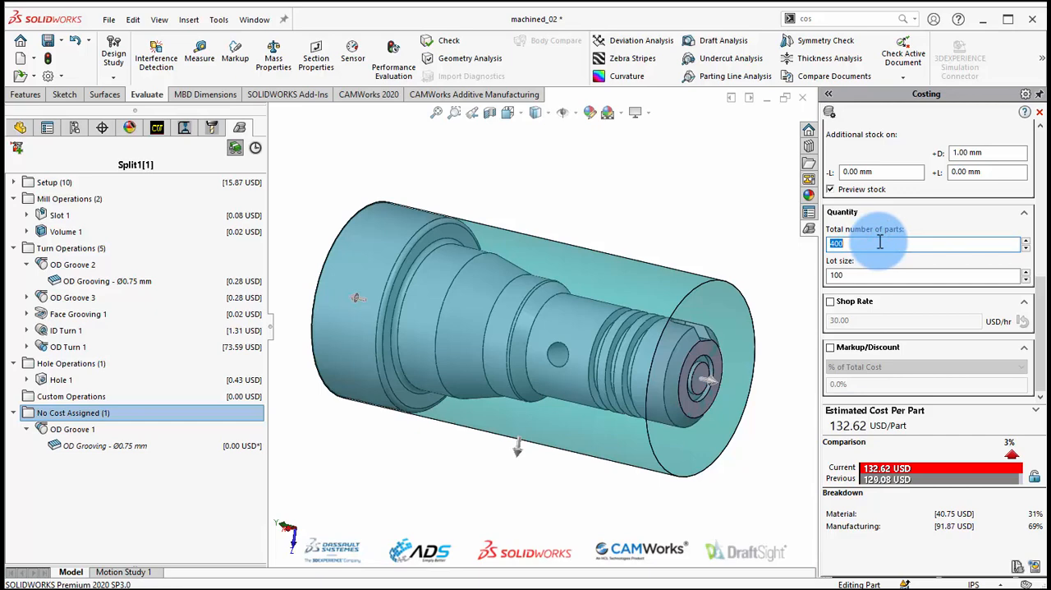
type("6")
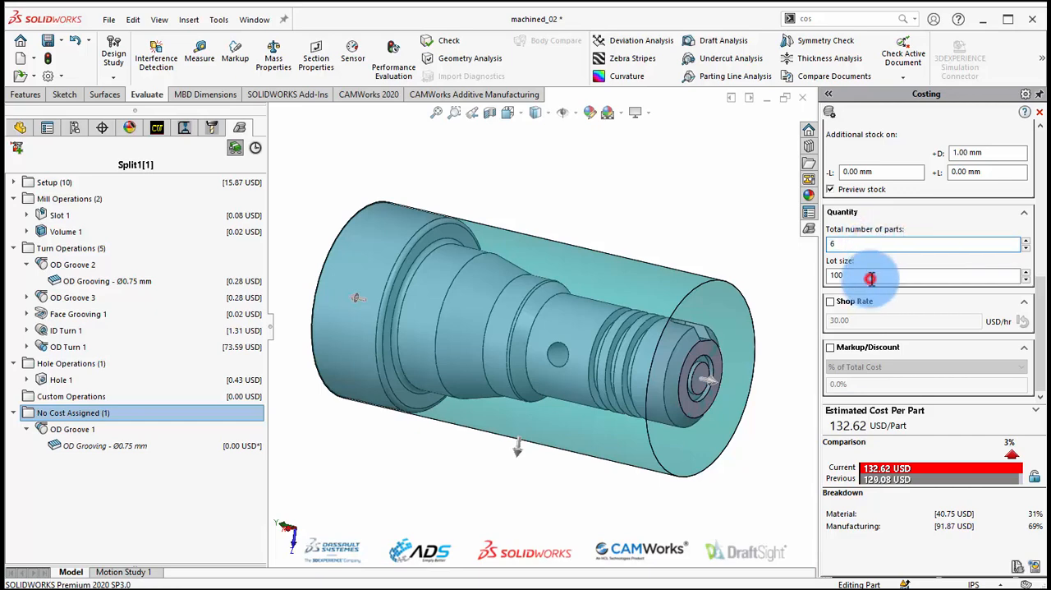
left_click(870, 278)
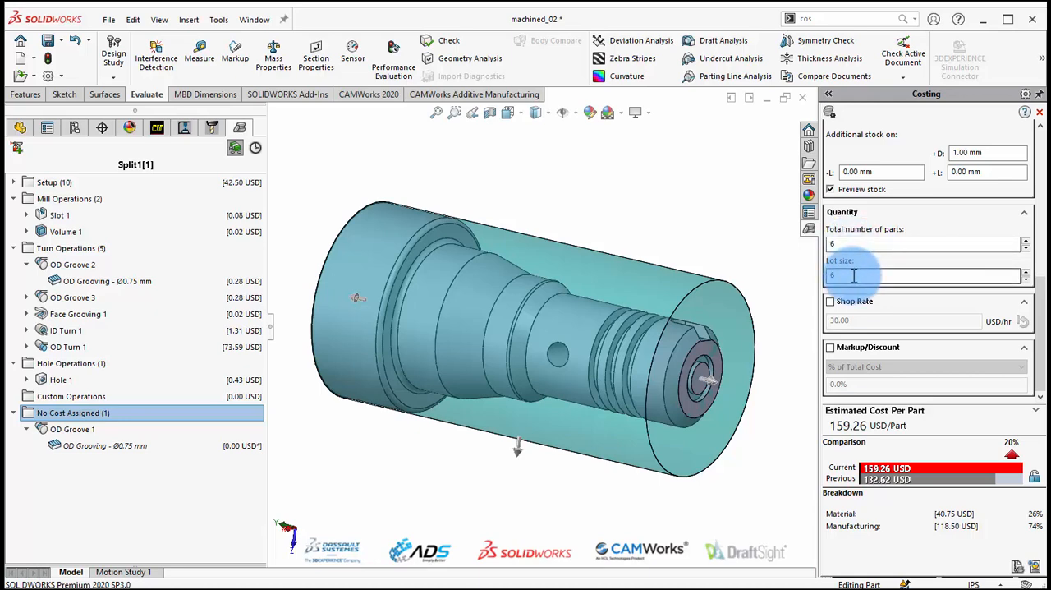
double_click(853, 275)
type("2")
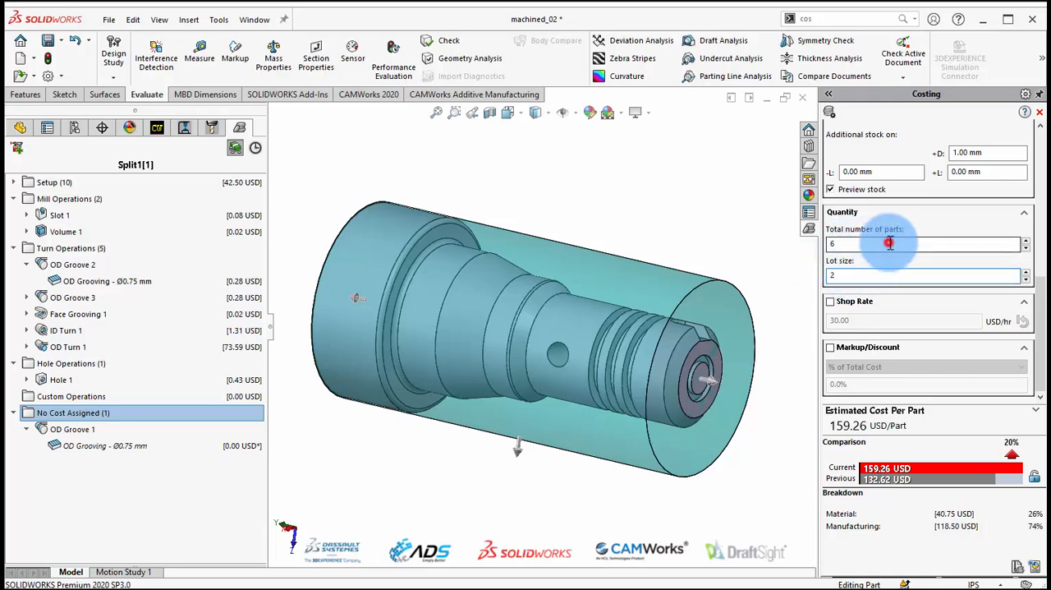
left_click(889, 242)
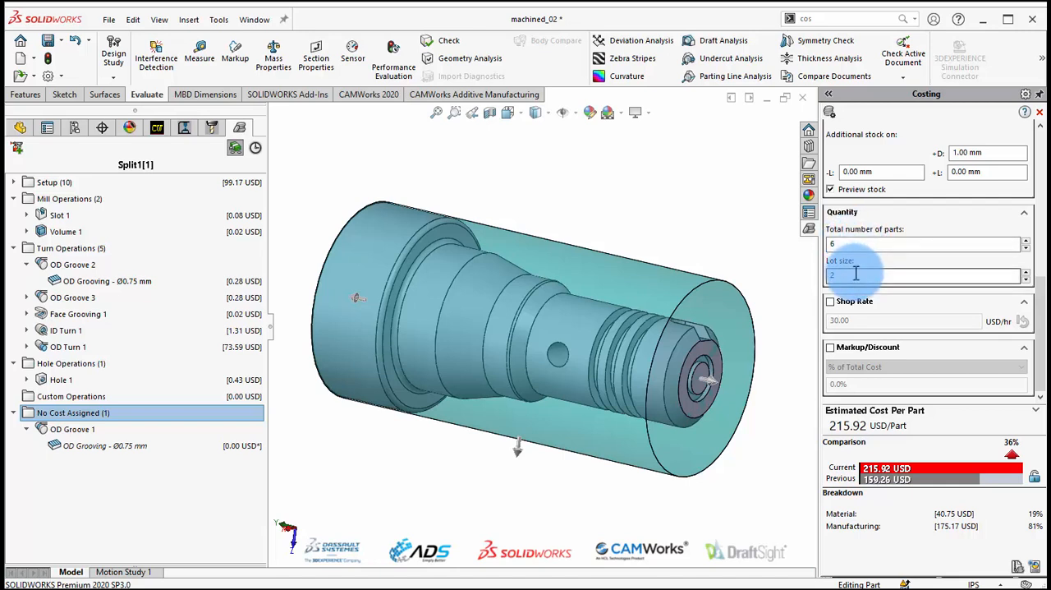
Examine the setup costs, including the machine and cost of the individual operation setups, and collapse the setup group again.
left_click(14, 182)
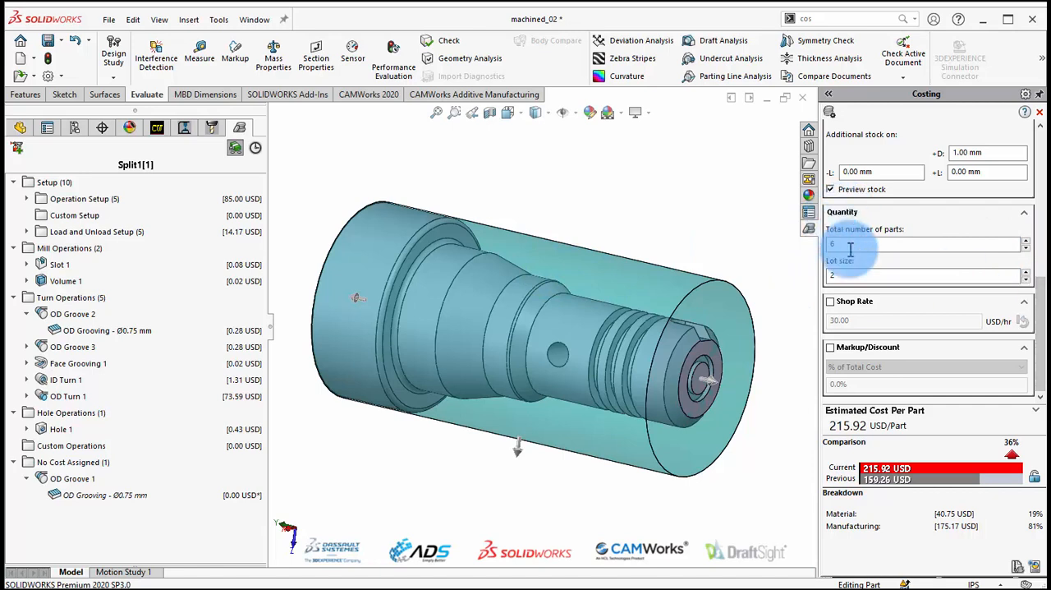
left_click_drag(1040, 295, 1040, 306)
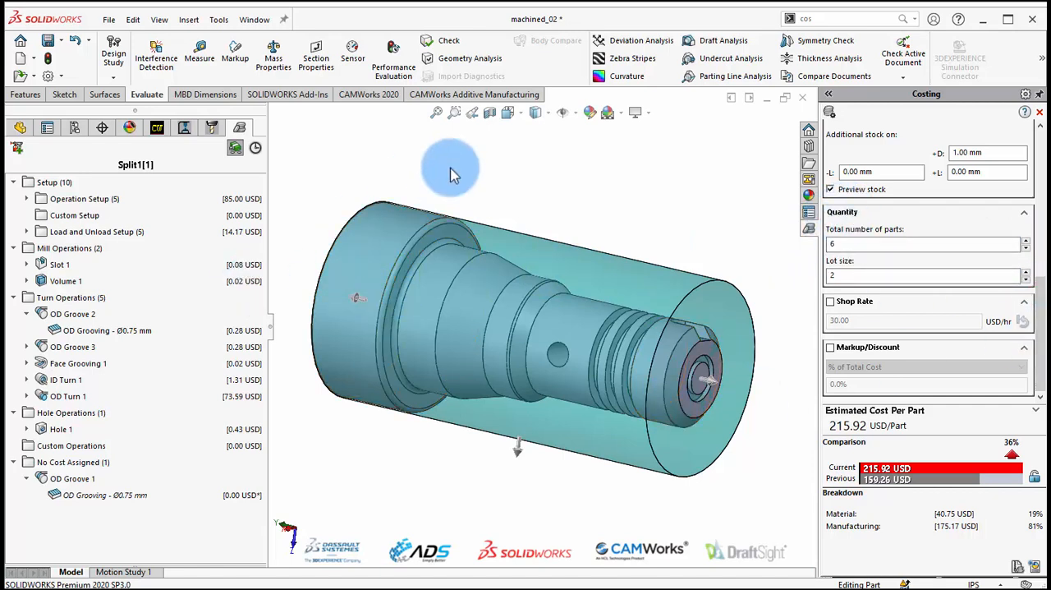
left_click(26, 199)
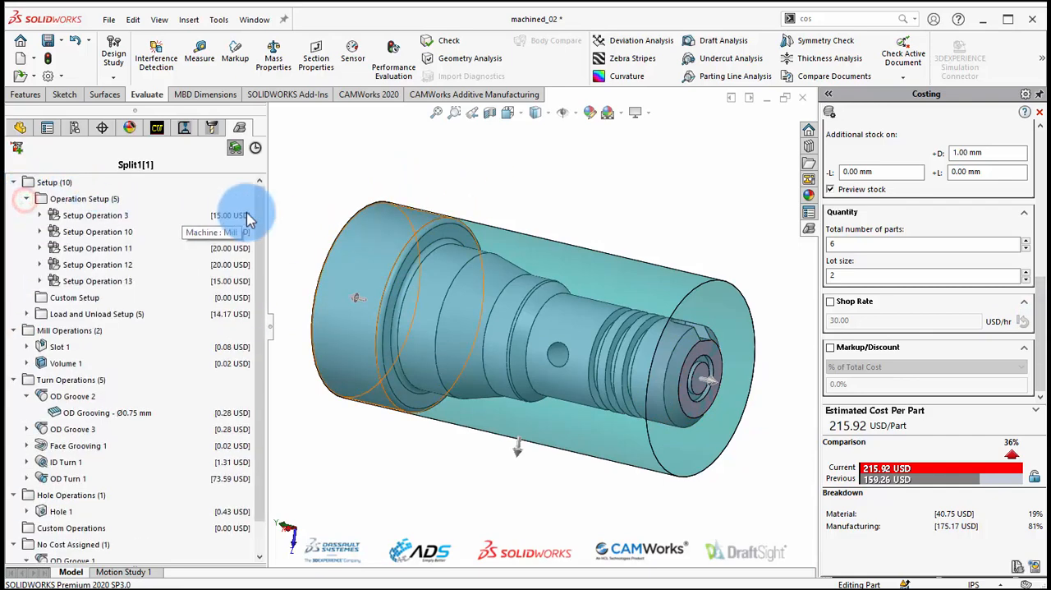
left_click(78, 216)
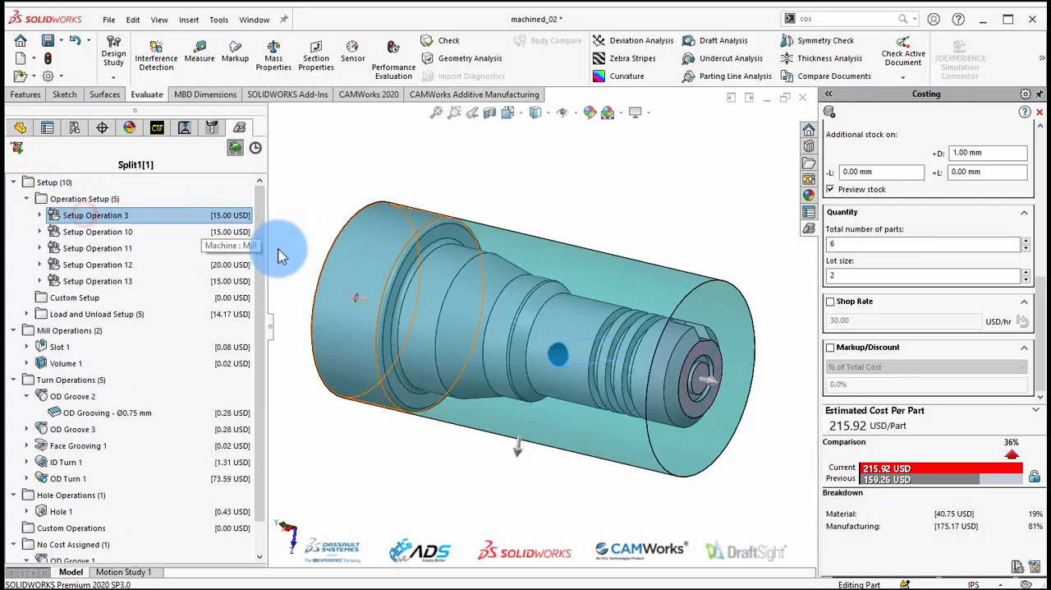
left_click(104, 248)
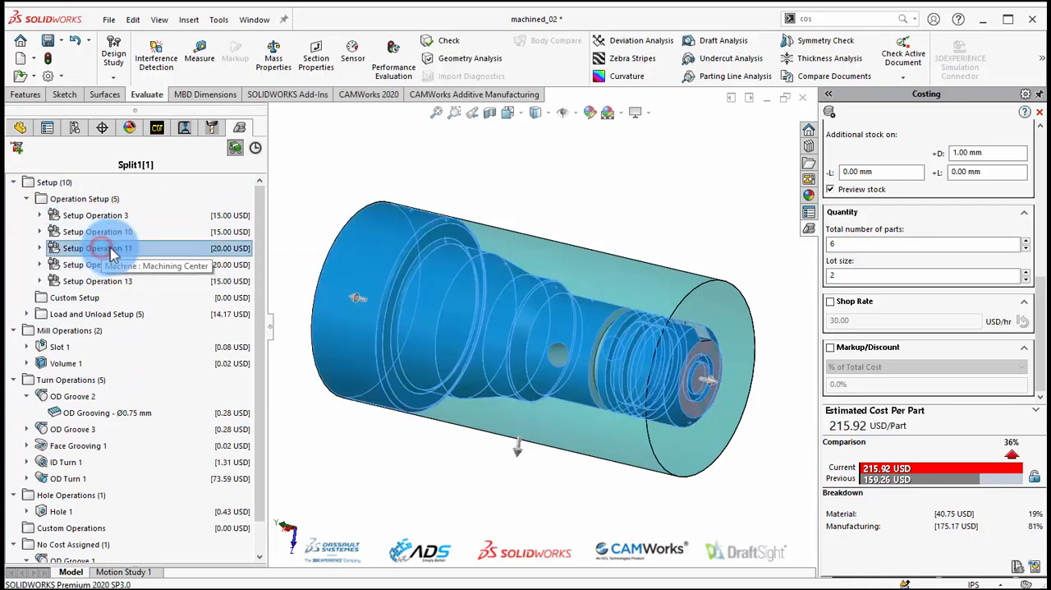
left_click(29, 199)
left_click(15, 182)
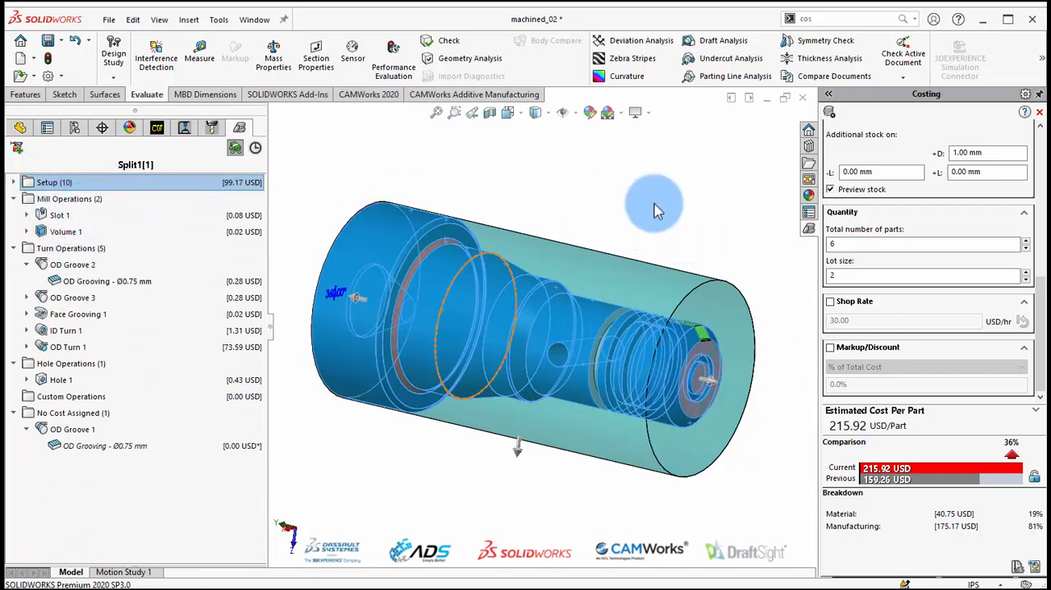
Inspect the model geometry and cost of the Slot 1, Volume 1, OD Groove 2, OD Groove 3, Face Grooving 1 and Hole 1 features.
left_click(56, 218)
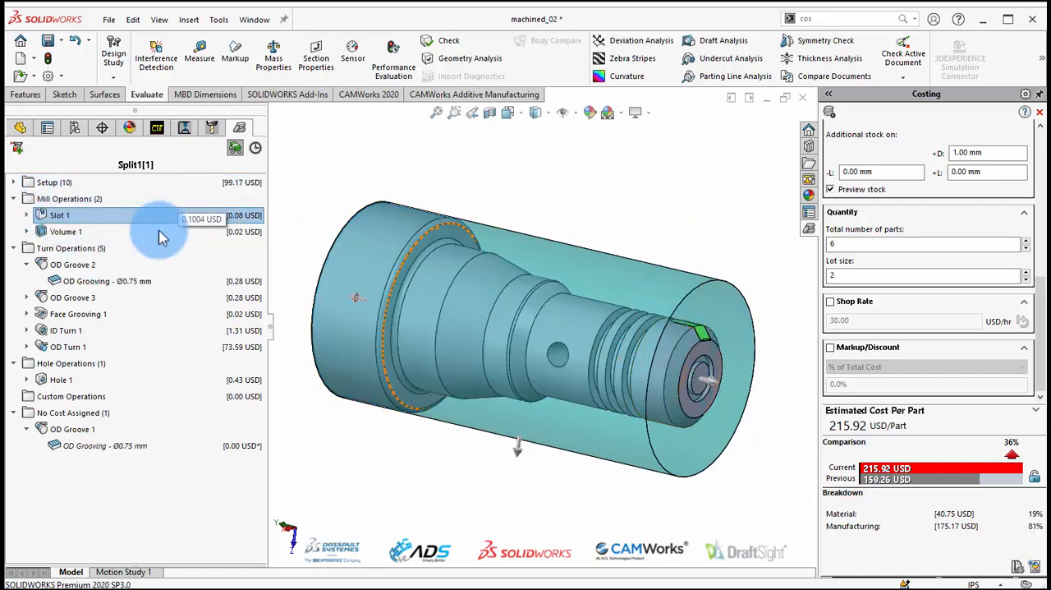
left_click(51, 231)
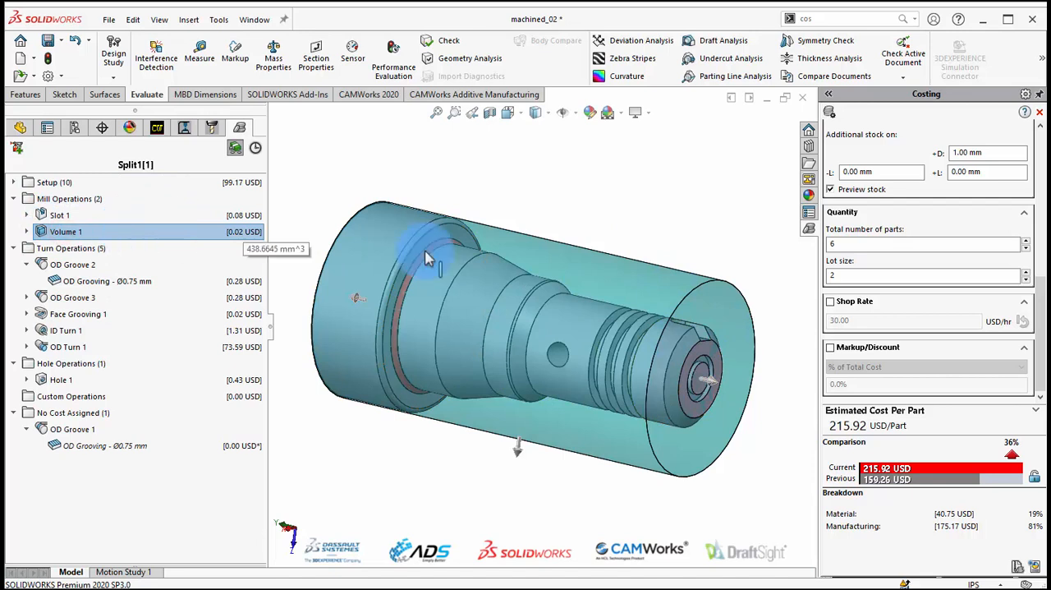
left_click(77, 267)
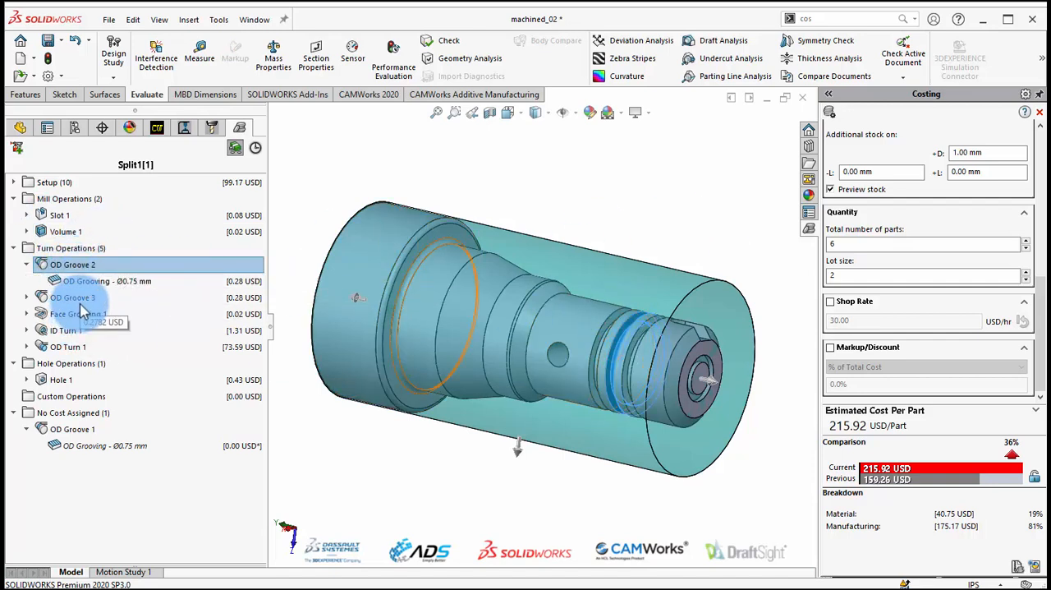
left_click(80, 299)
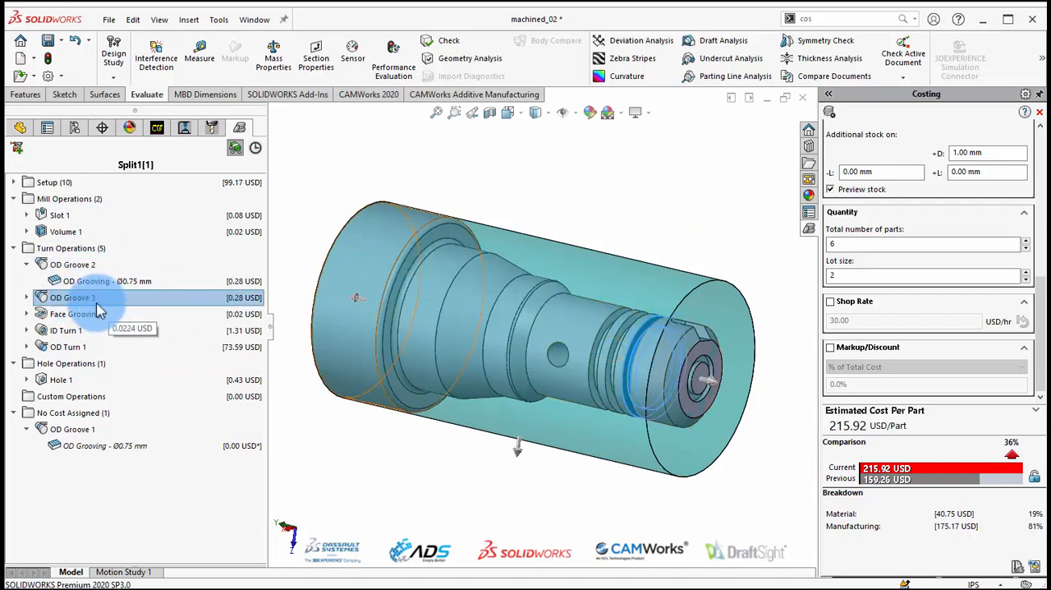
left_click(81, 316)
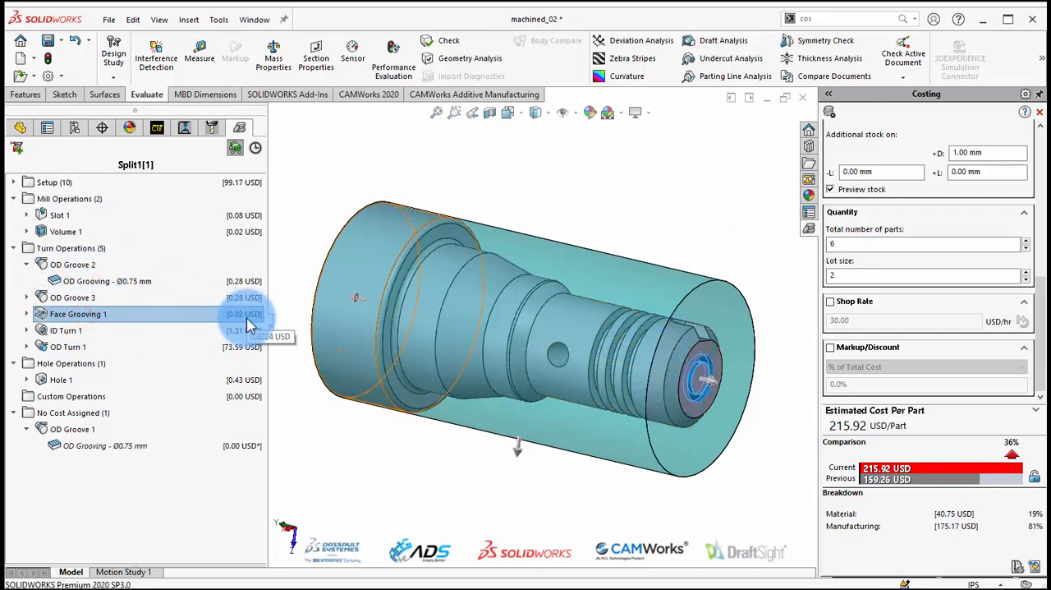
left_click(61, 381)
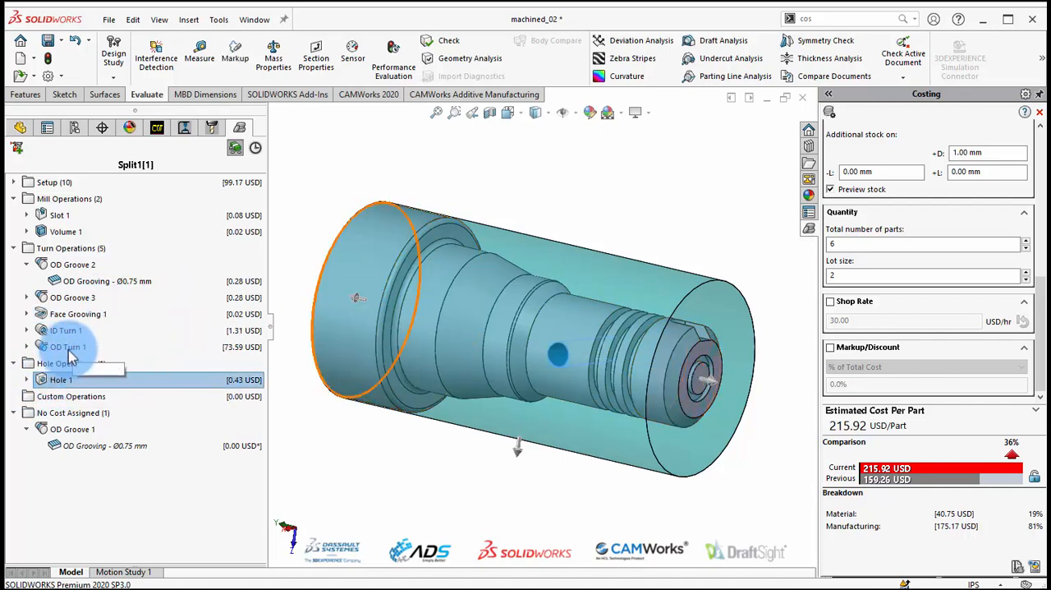
Add another OD Grooving operation to OD Groove 1, the feature with no cost assigned.
left_click(82, 431)
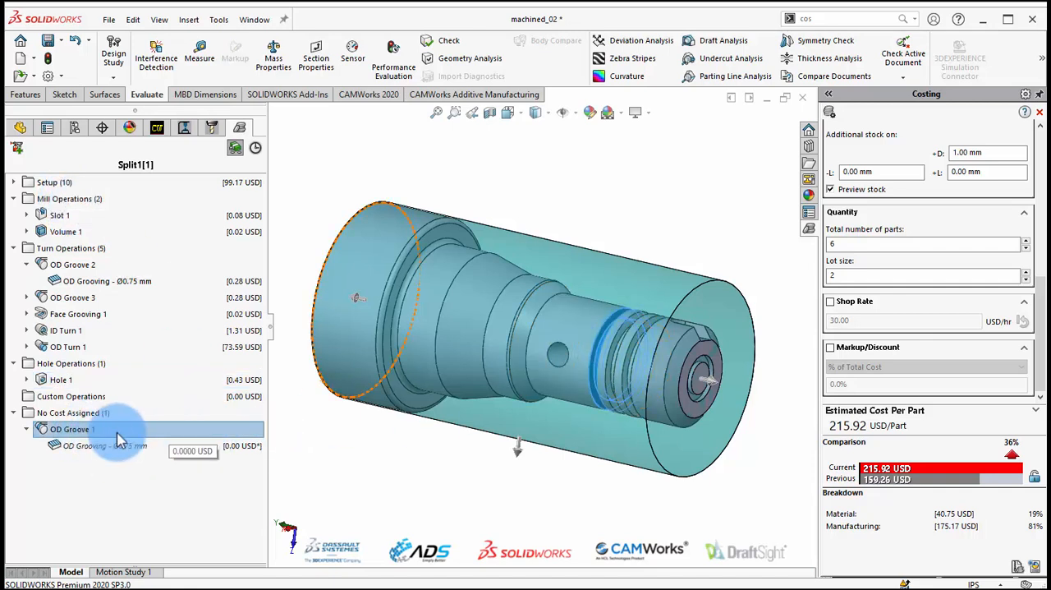
right_click(74, 435)
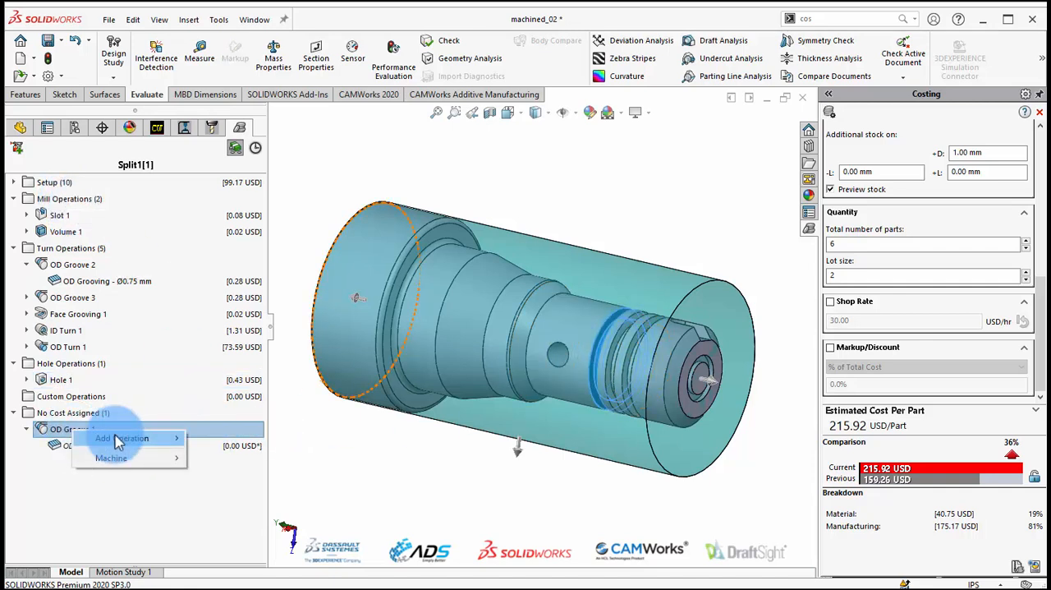
mouse_move(137, 438)
left_click(218, 443)
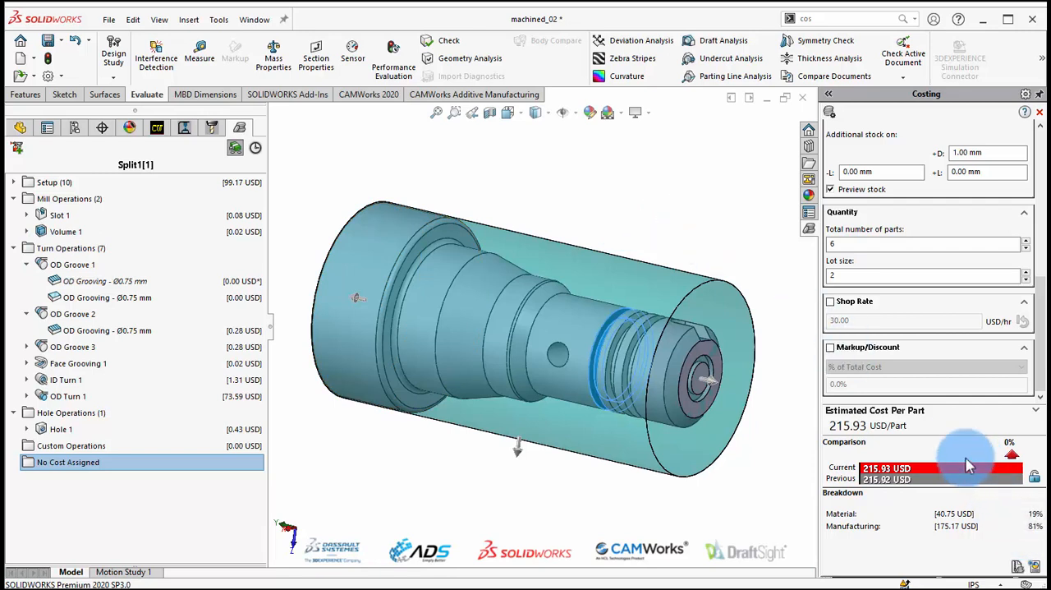
left_click(340, 160)
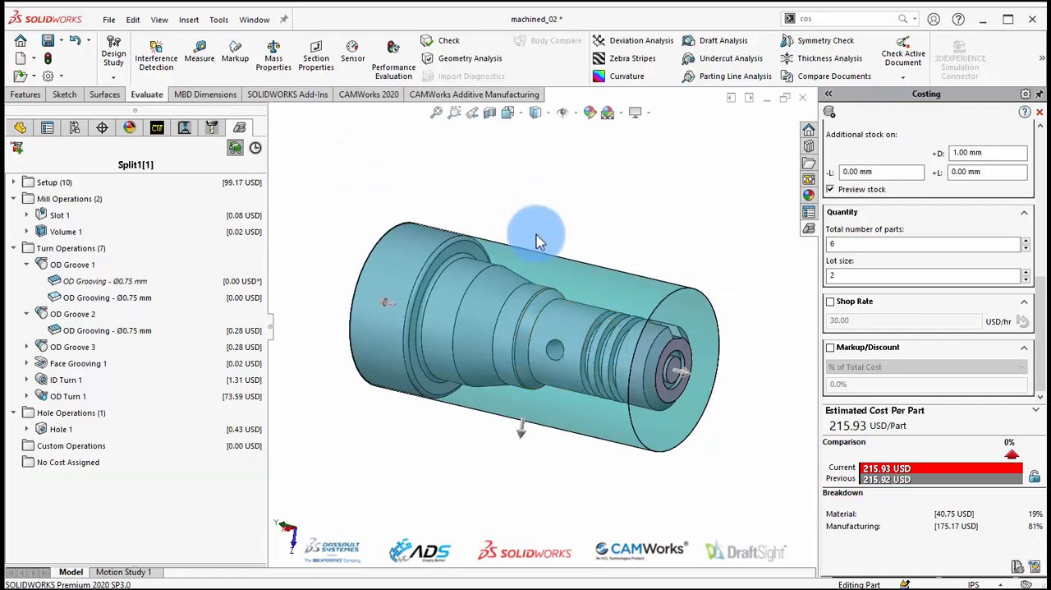
Publish a detailed costing report as a Word document named machined_Turning Part, using the CostingReport_Machining.dot template and showing it on publish.
middle_click_drag(457, 328, 516, 322)
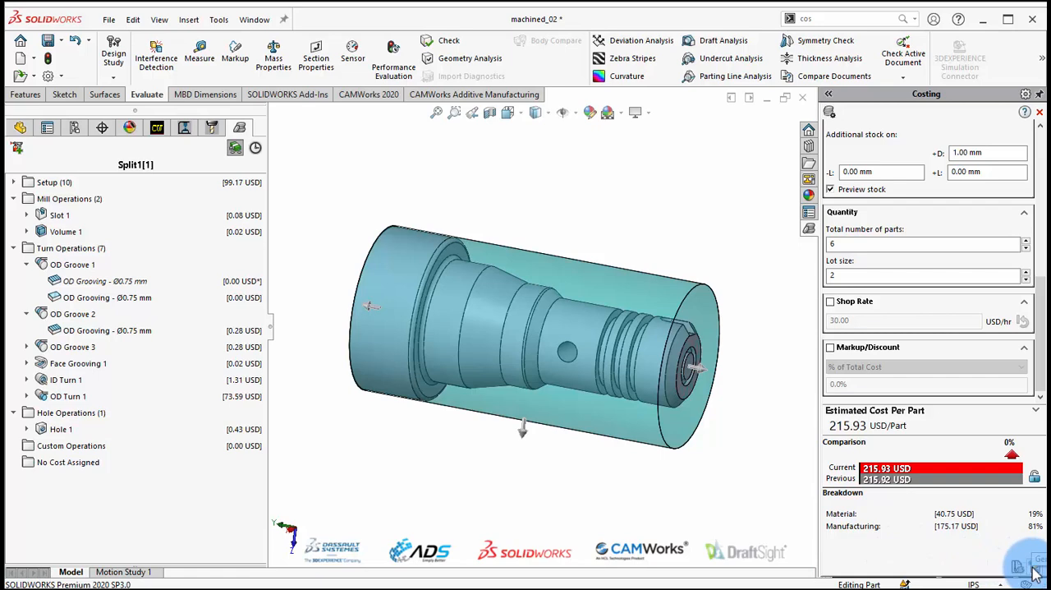
left_click(1036, 572)
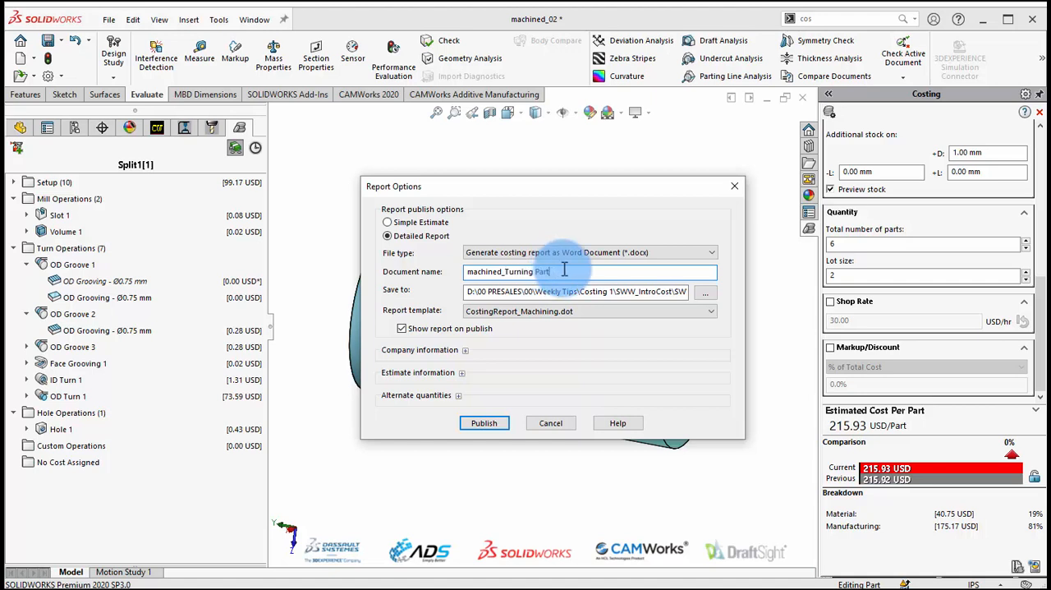
left_click(486, 423)
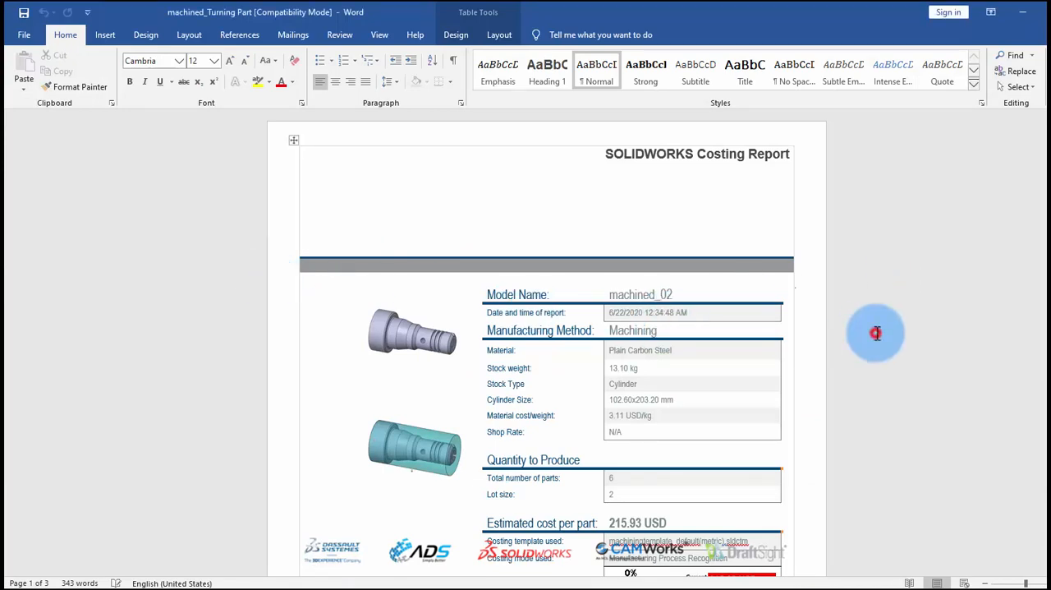
Read through the costing report in Word, covering the cost breakdown, setup tables, mill, turn and hole operations, and setup operation list.
scroll(728, 368, "down", 3)
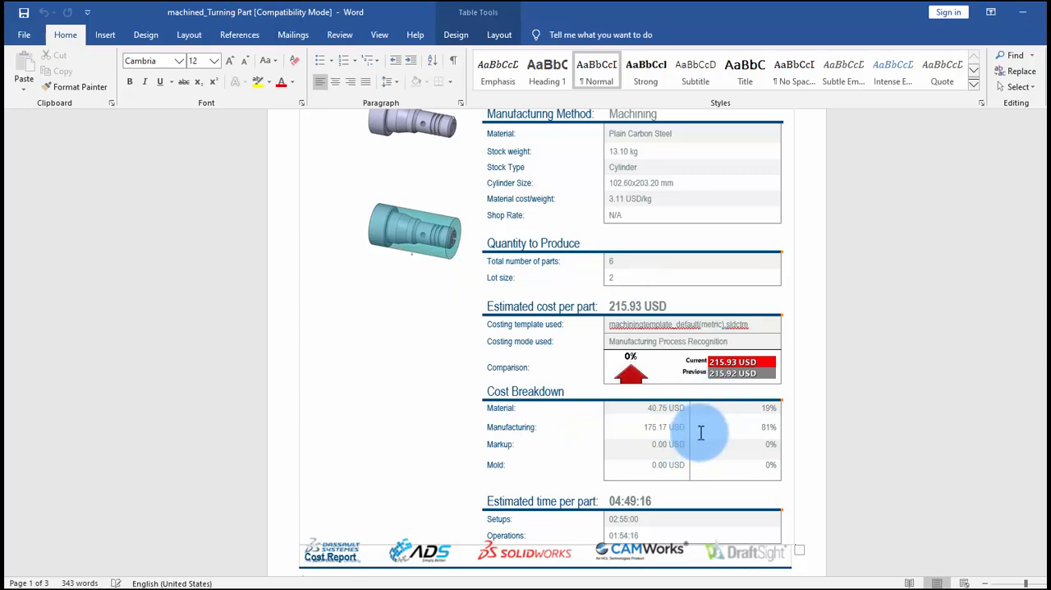
left_click(874, 450)
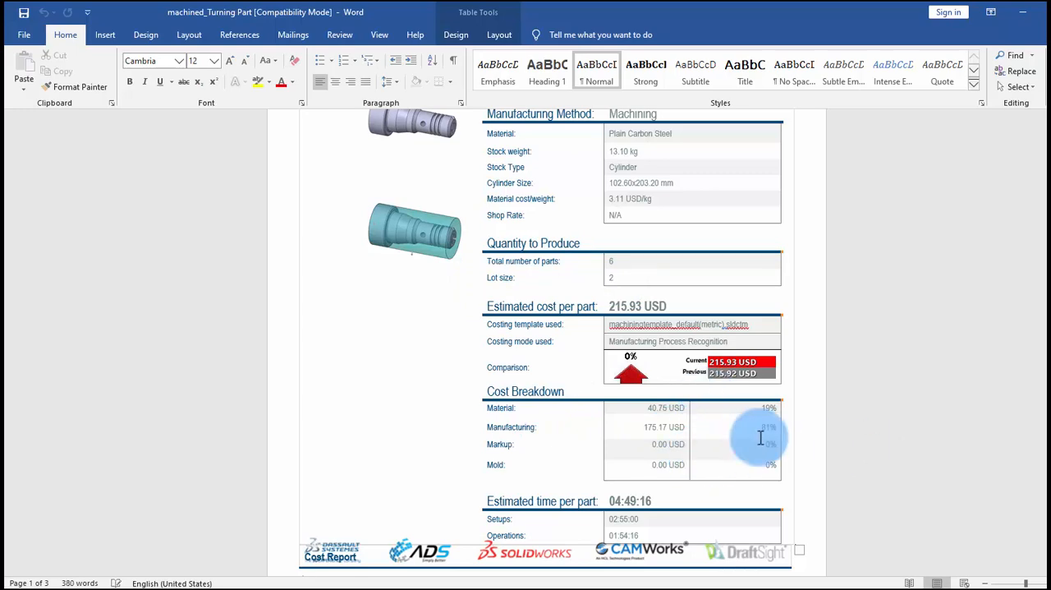
scroll(761, 438, "down", 9)
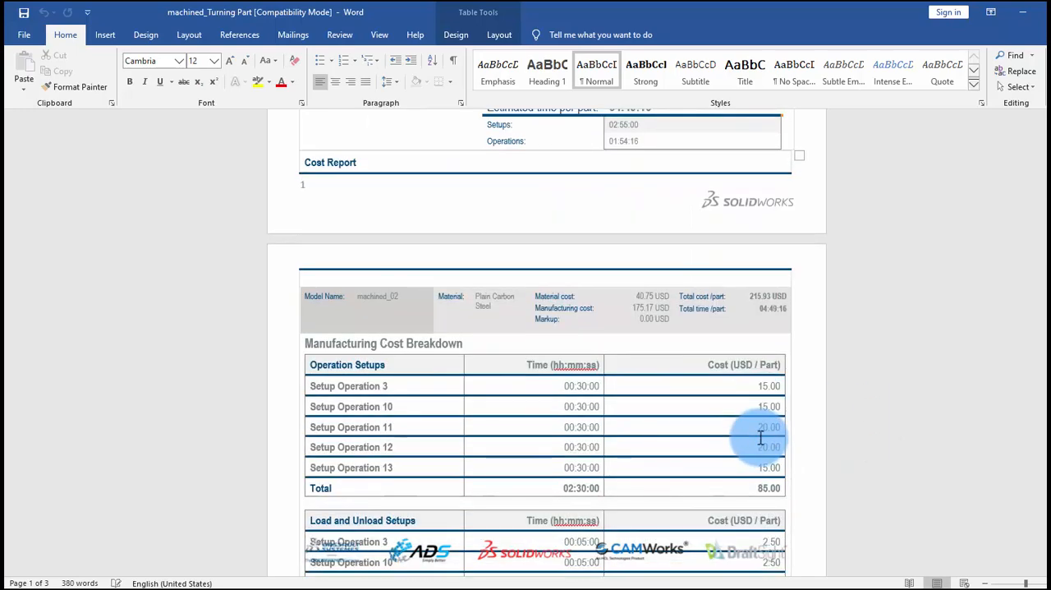
scroll(761, 438, "down", 5)
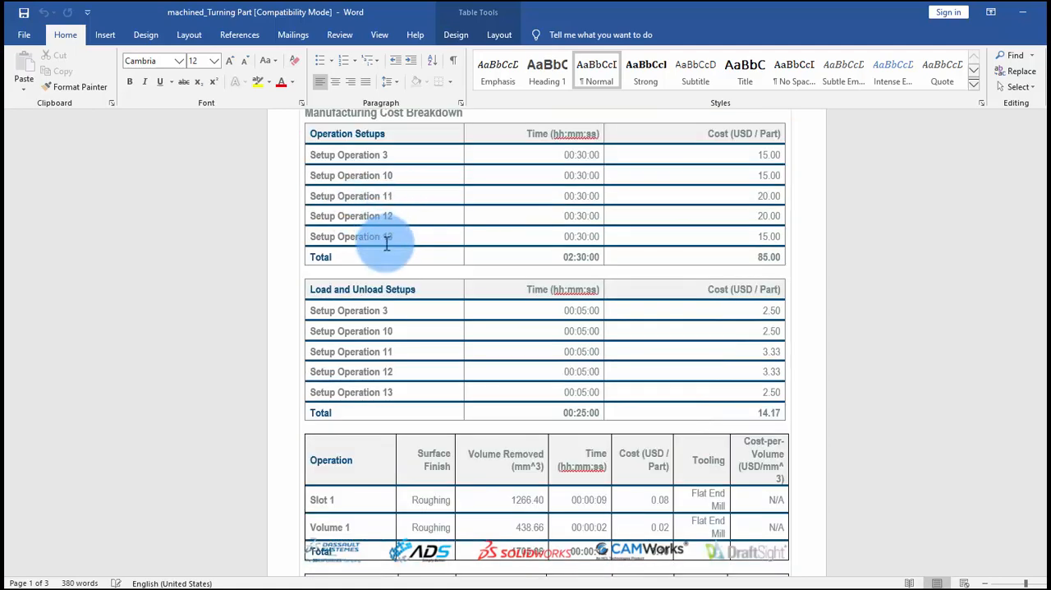
scroll(393, 255, "up", 1)
scroll(397, 264, "down", 10)
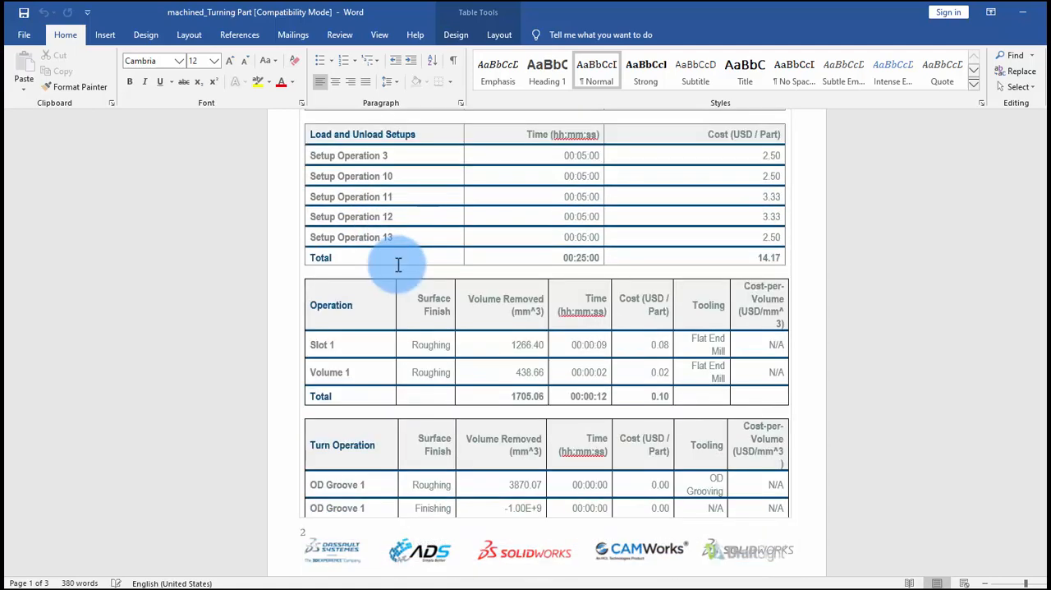
scroll(397, 263, "down", 6)
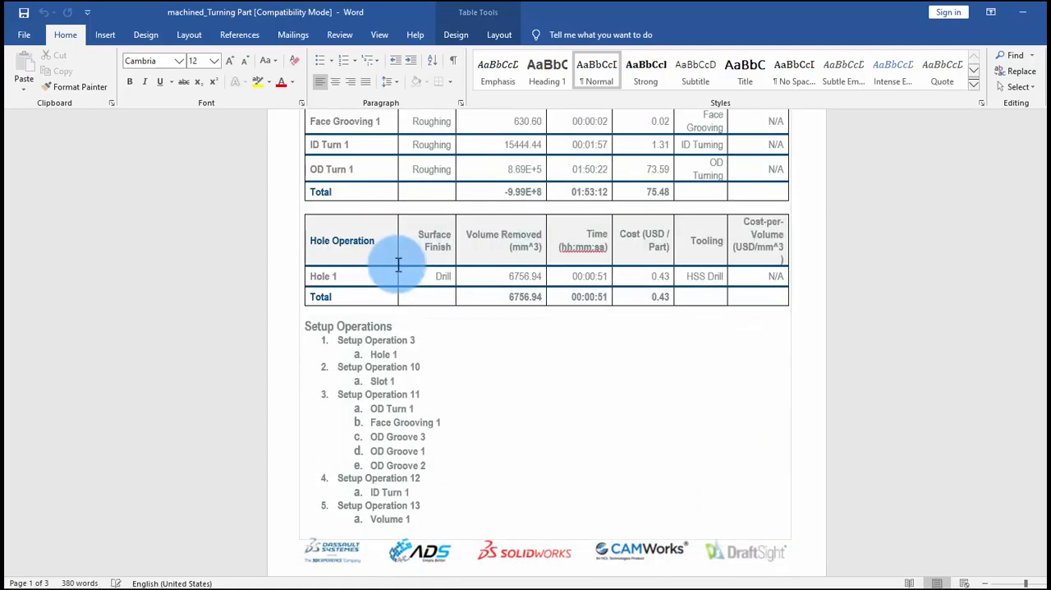
Switch from the Word costing report back to the machined_02 part in SOLIDWORKS.
scroll(398, 265, "up", 1)
scroll(559, 584, "up", 1)
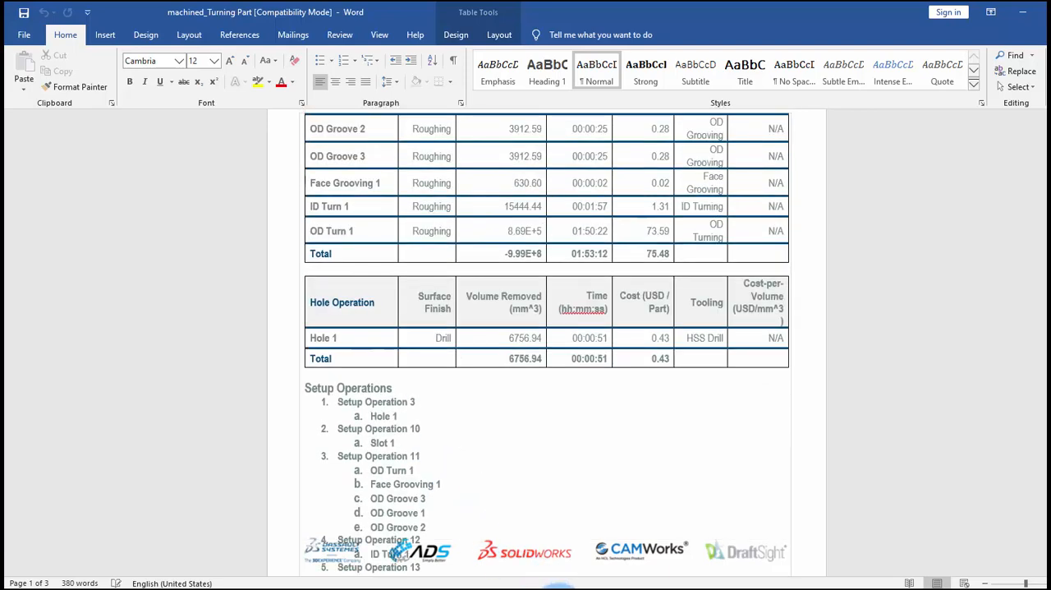
mouse_move(551, 588)
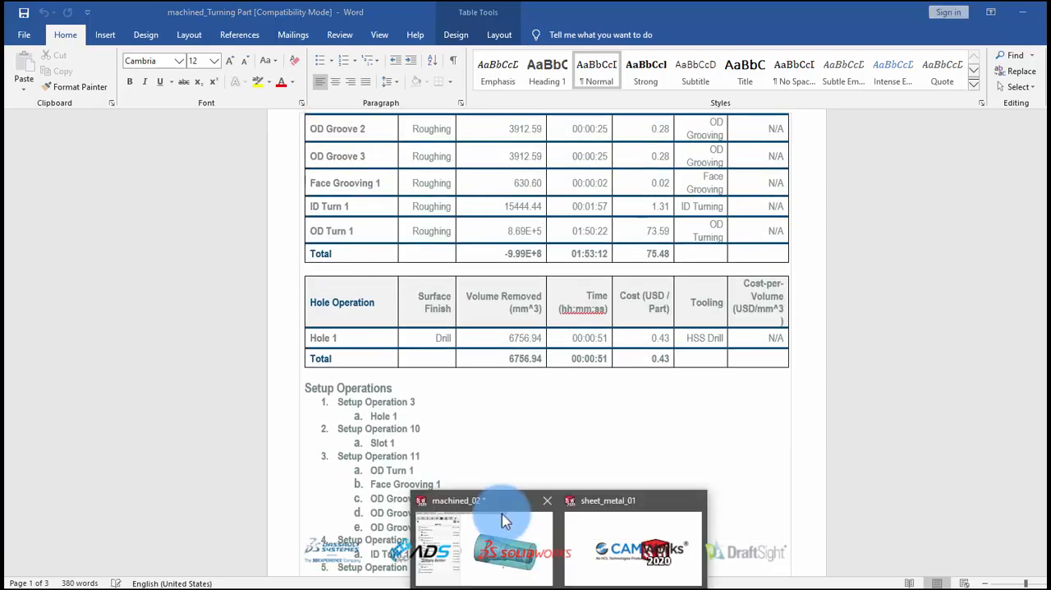
left_click(502, 515)
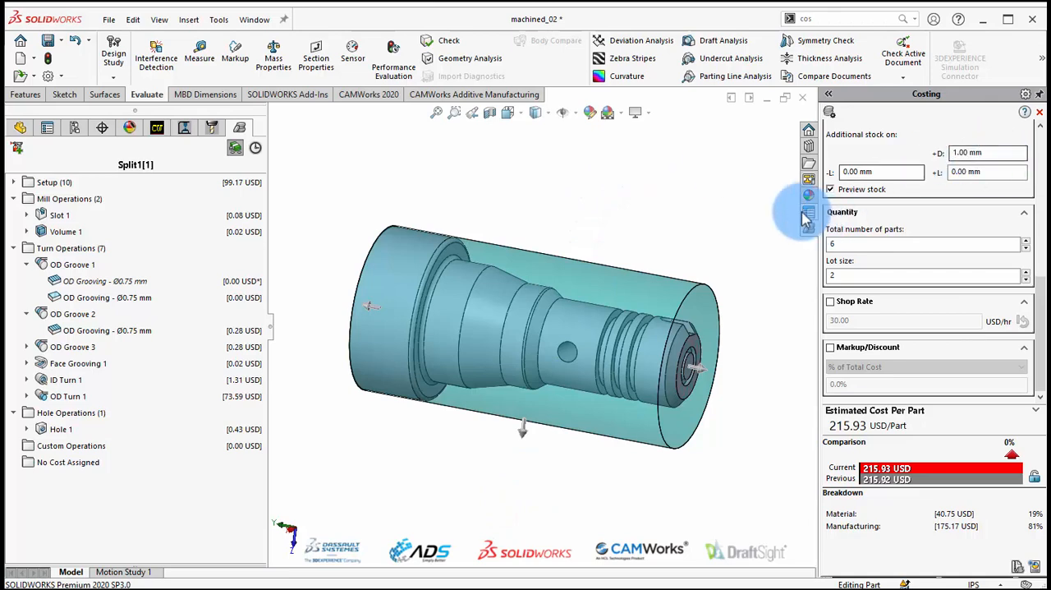
Return to the machined_02 feature tree and close Costing.
left_click(730, 206)
left_click_drag(1039, 364, 1033, 145)
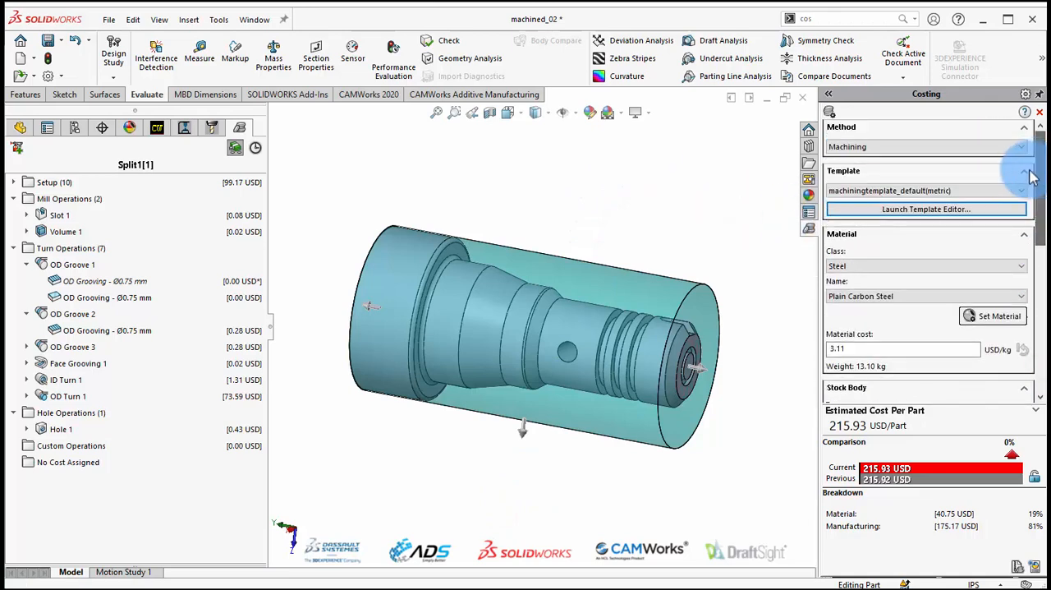
left_click(19, 129)
left_click(540, 163)
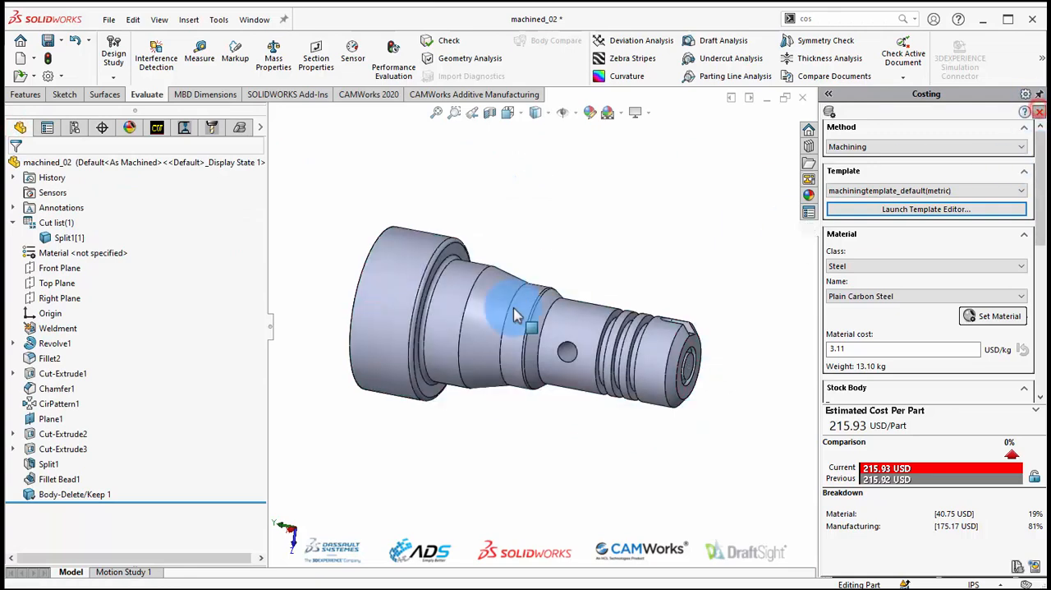
left_click(725, 212)
scroll(611, 279, "up", 3)
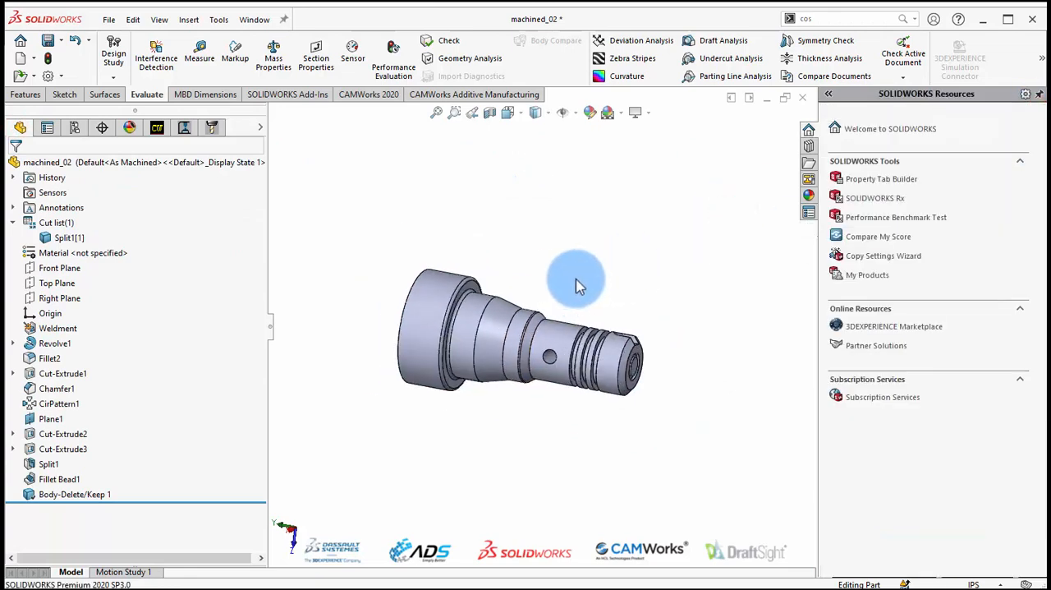
Save the machined_02 part and close it.
left_click(482, 417)
middle_click_drag(499, 341, 493, 362)
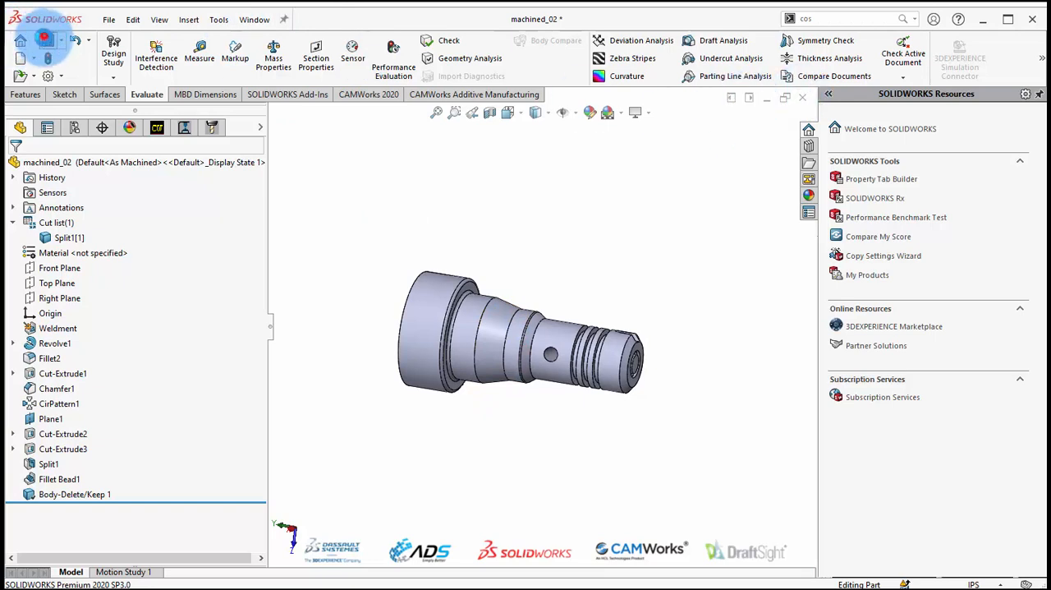
left_click(44, 39)
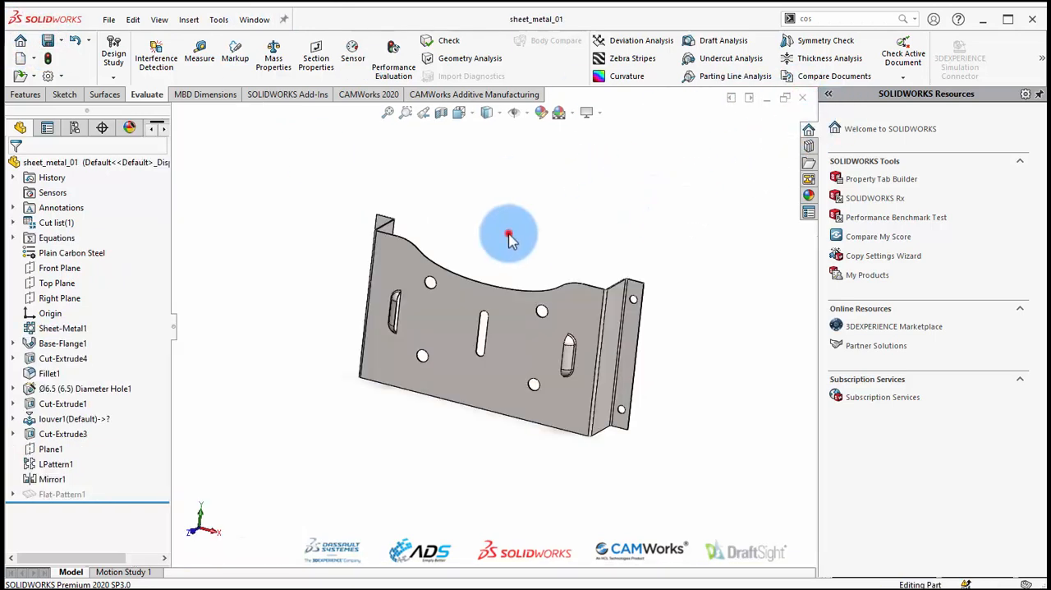
Examine the sheet_metal_01 bracket from several angles, including its holes, slot, louvers and bent side flanges.
middle_click_drag(501, 230, 466, 283)
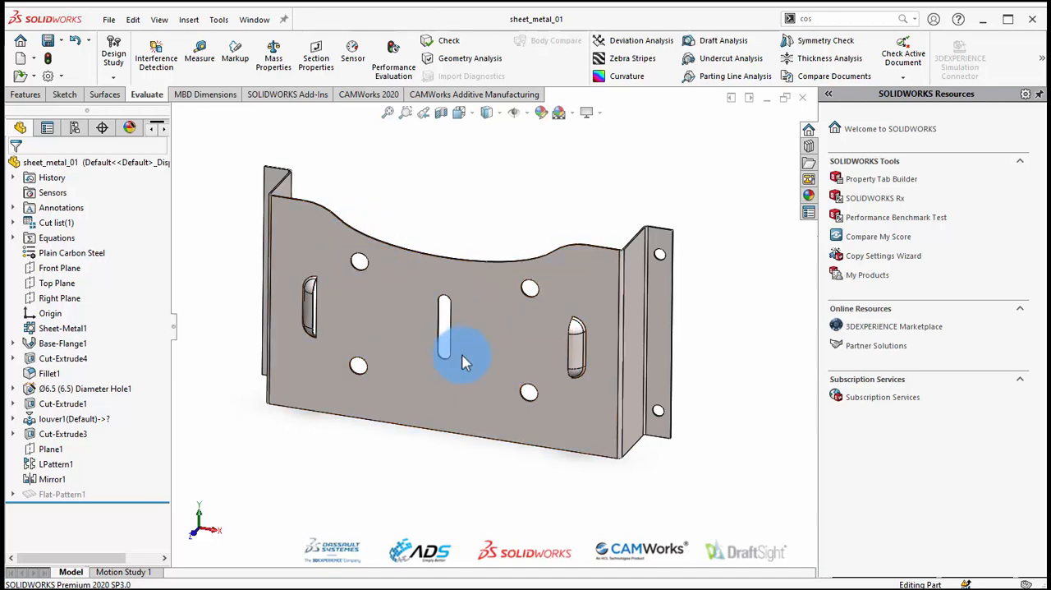
middle_click_drag(530, 382, 491, 344)
middle_click_drag(518, 377, 519, 378)
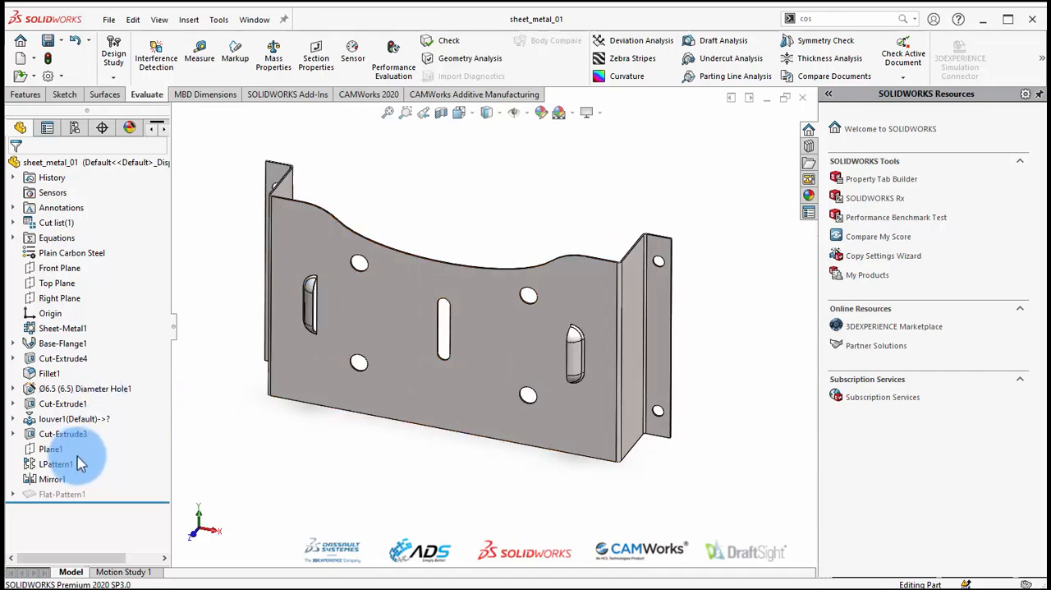
left_click(568, 227)
scroll(571, 366, "down", 1)
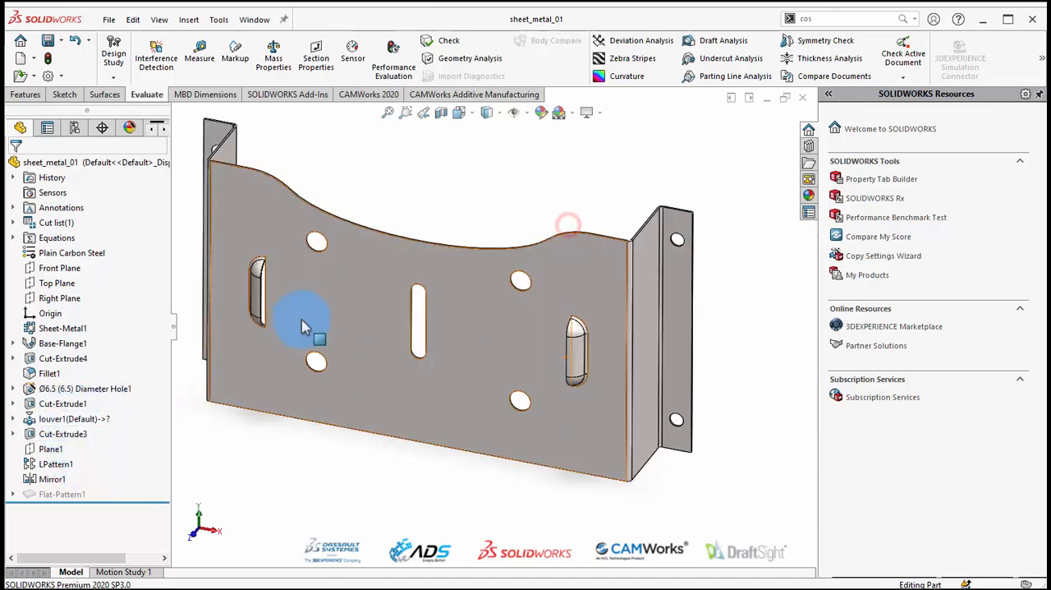
scroll(296, 315, "down", 1)
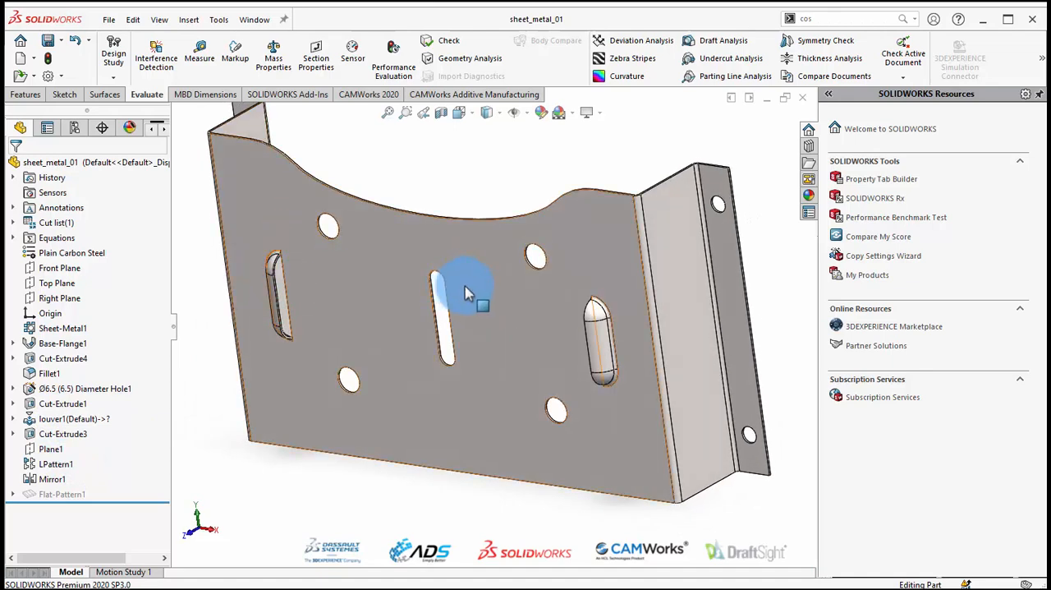
scroll(493, 299, "up", 2)
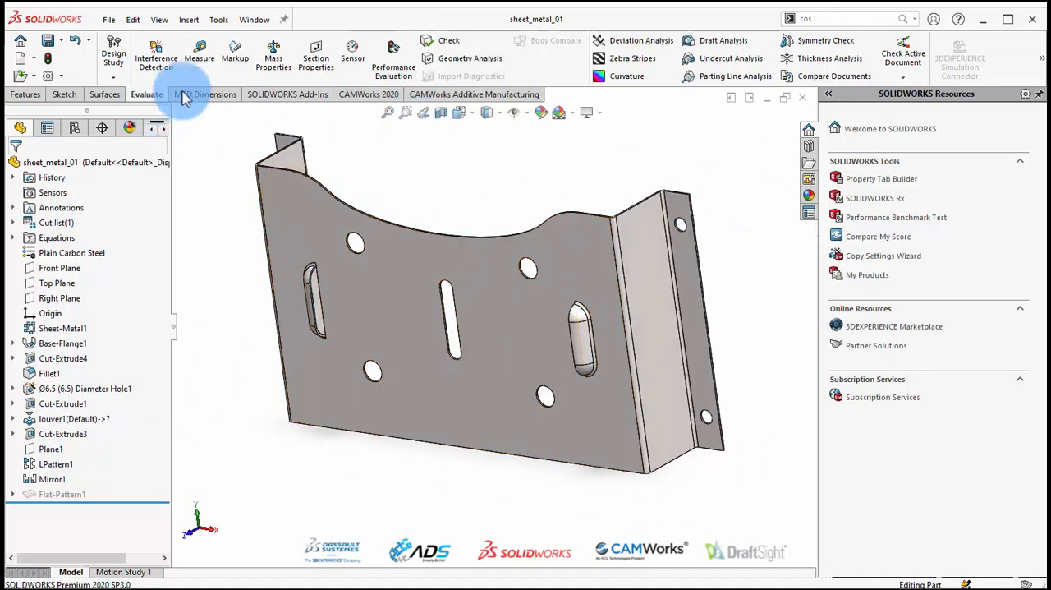
Open Costing for sheet_metal_01, keeping the Sheet Metal method and the sheetmetaltemplate_default(metric) template.
left_click(1041, 58)
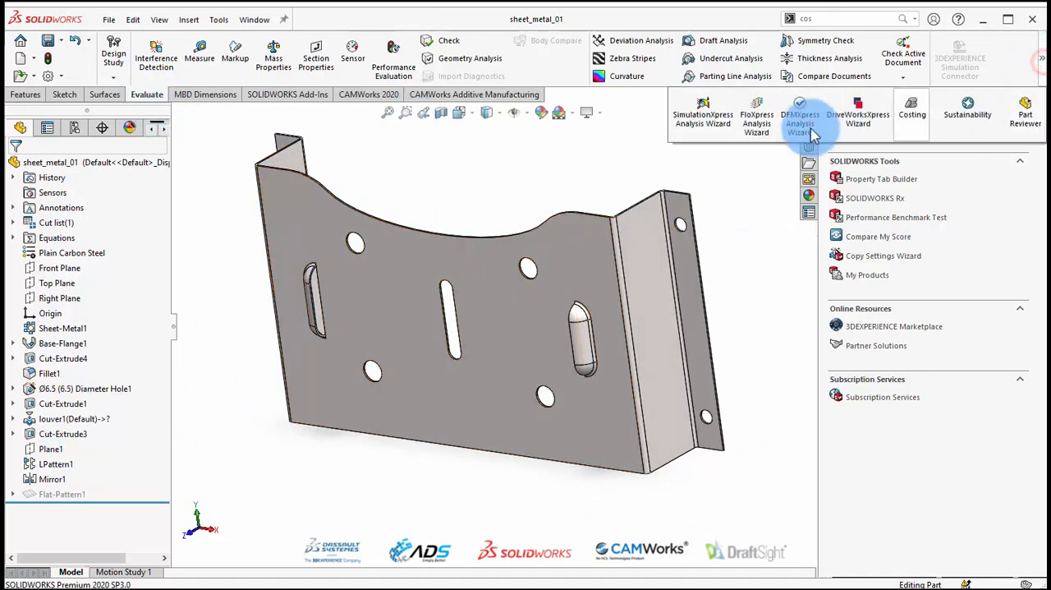
left_click(908, 115)
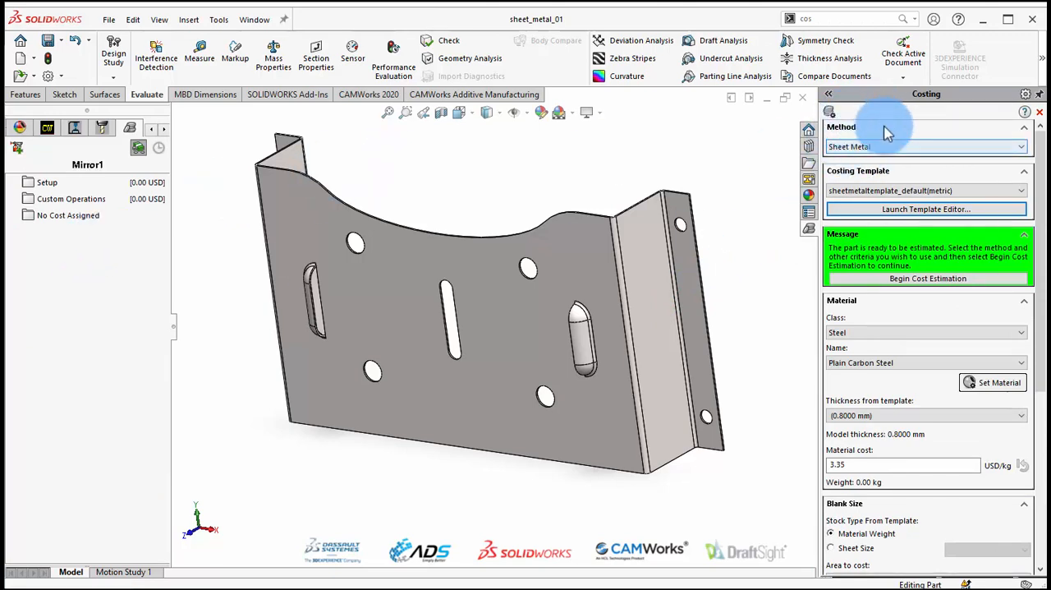
left_click(882, 147)
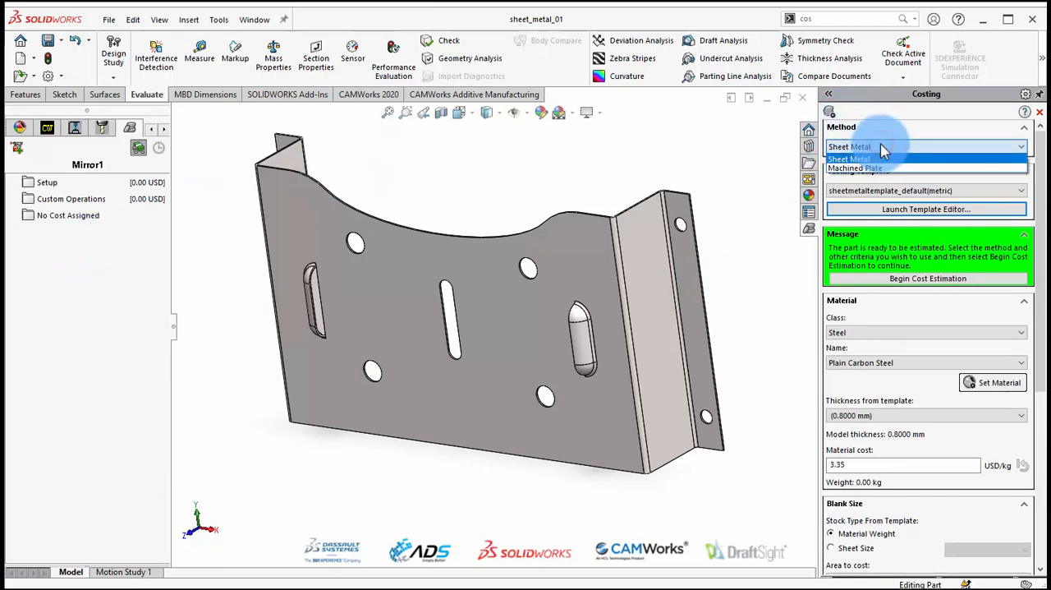
left_click(883, 149)
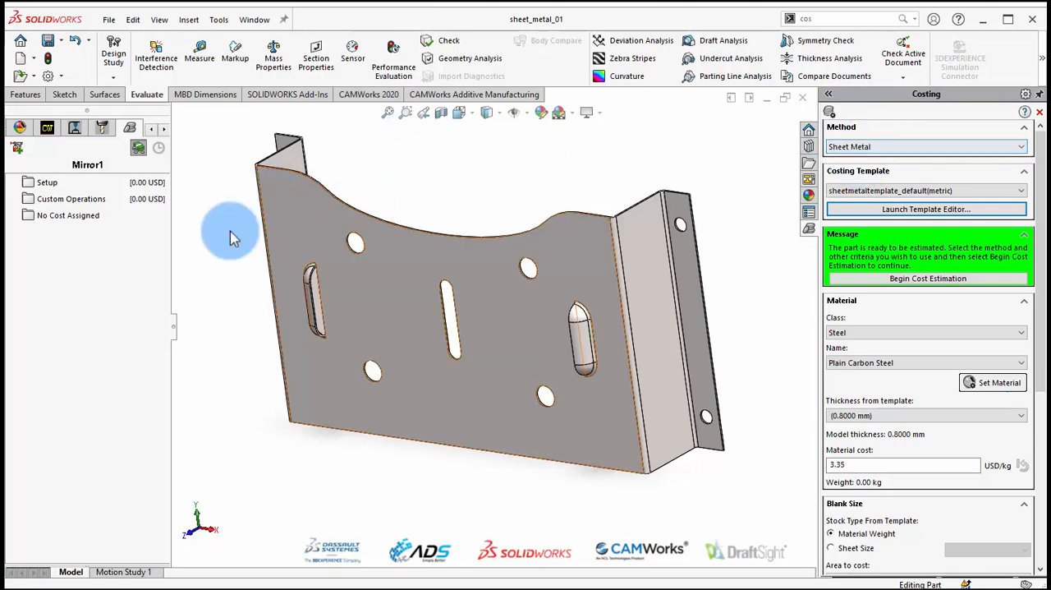
left_click_drag(170, 229, 271, 225)
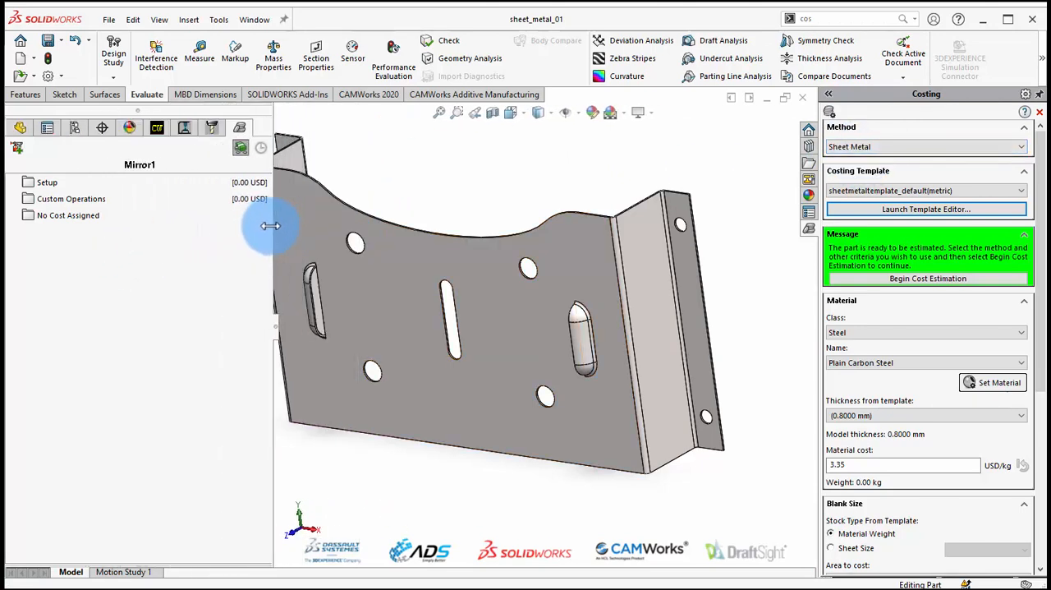
left_click(895, 189)
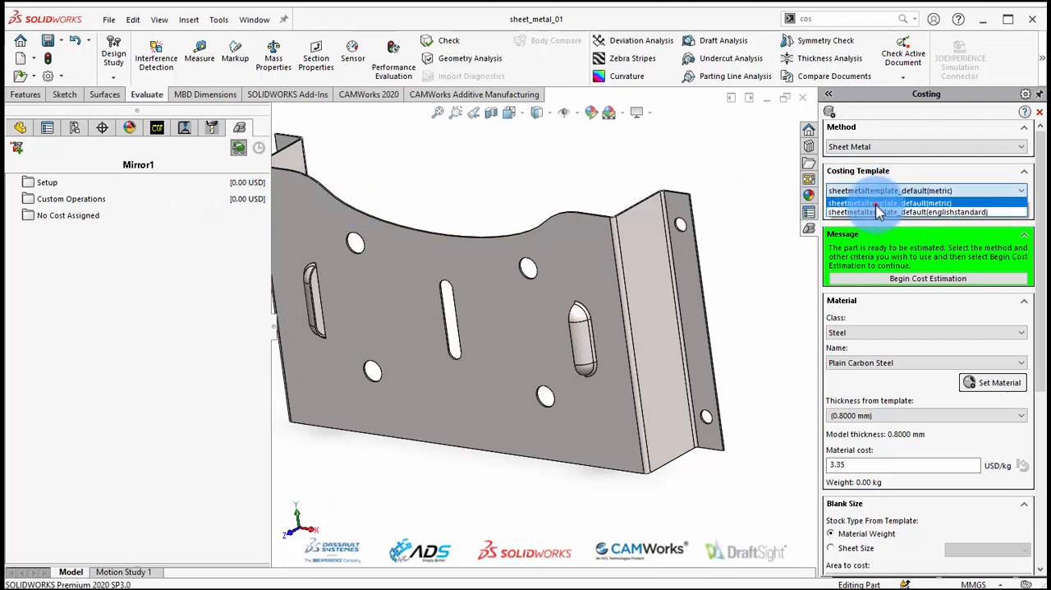
left_click(895, 211)
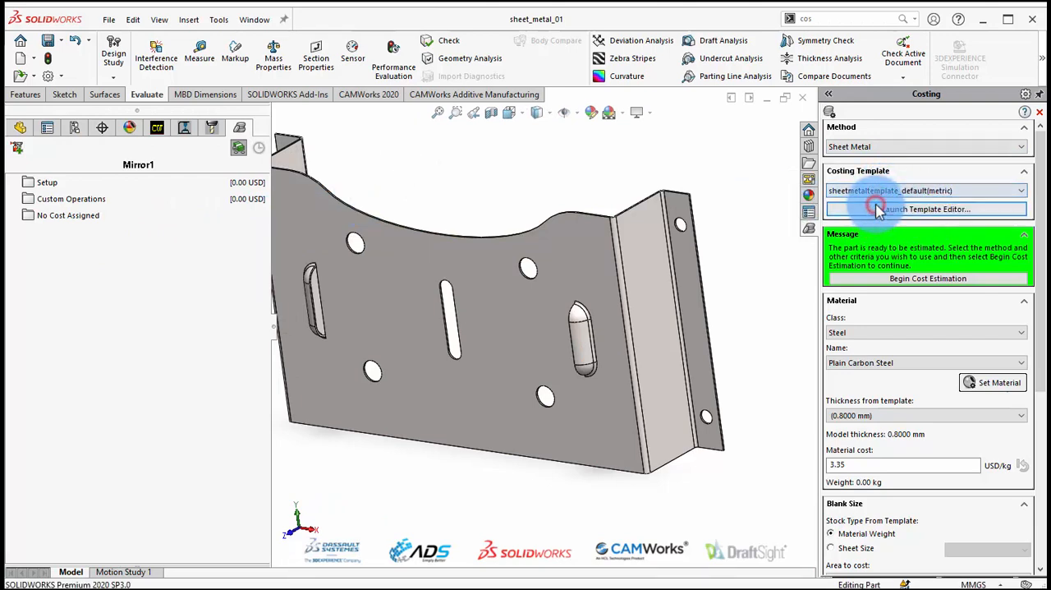
Review the Material, Cut, Bend and Library Features settings of the metric sheet metal template in the Costing Template Editor and close it.
left_click(942, 210)
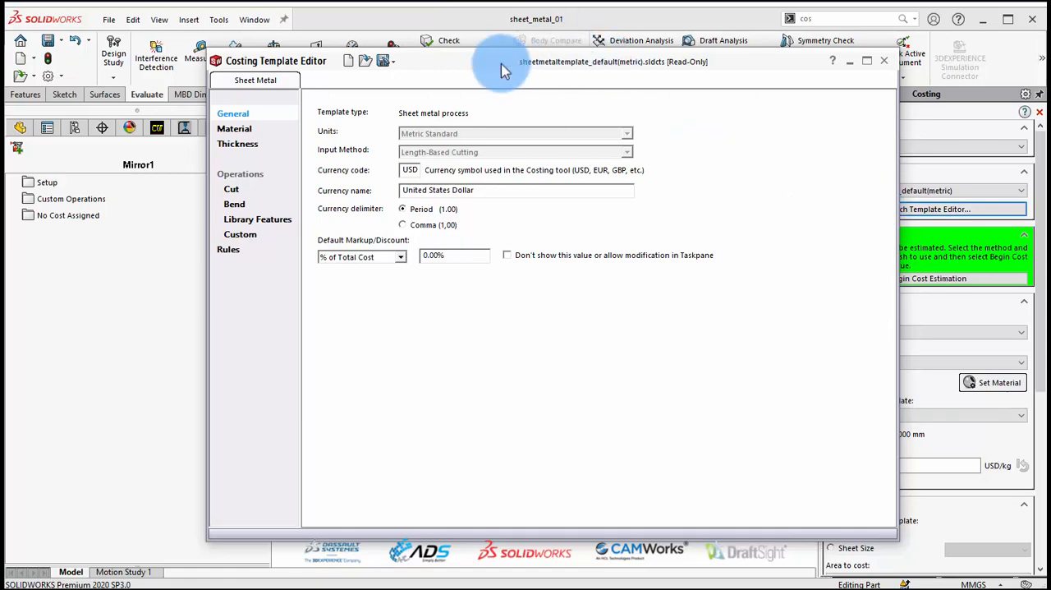
left_click_drag(480, 66, 437, 78)
left_click(186, 139)
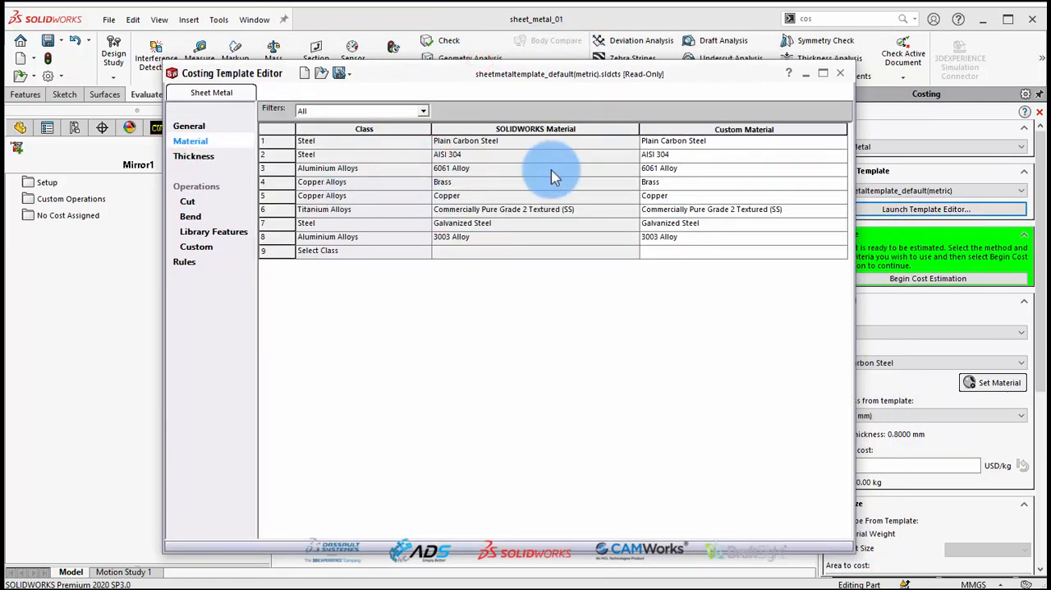
left_click(187, 202)
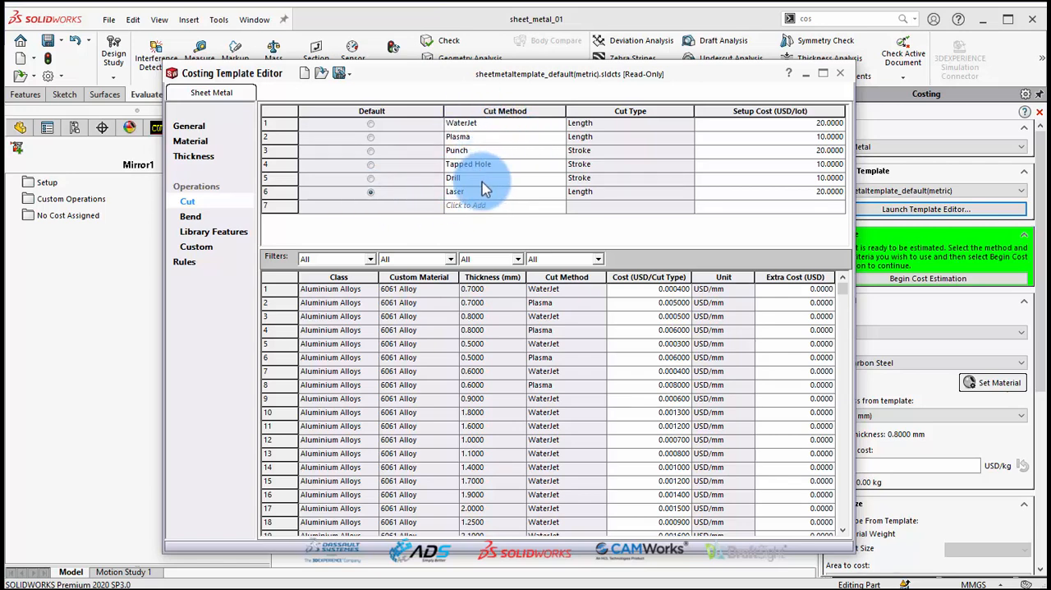
left_click(197, 218)
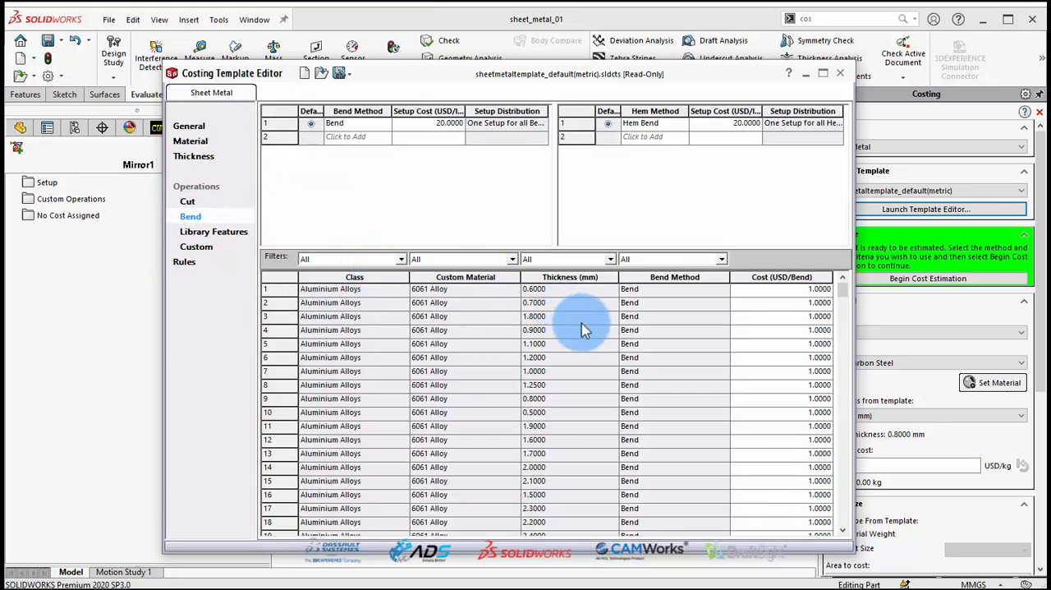
left_click(229, 235)
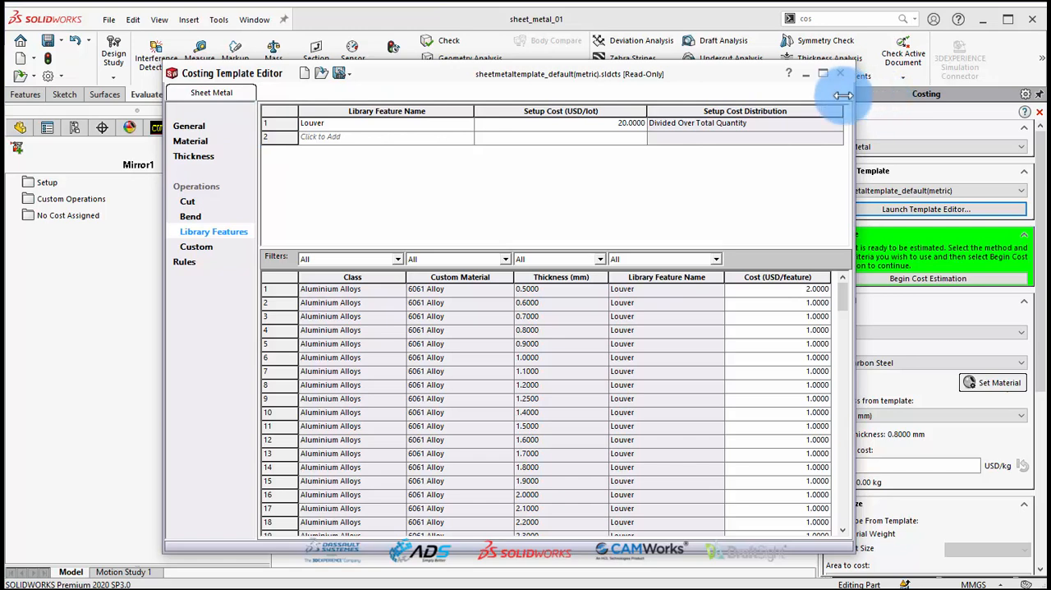
left_click_drag(469, 74, 435, 57)
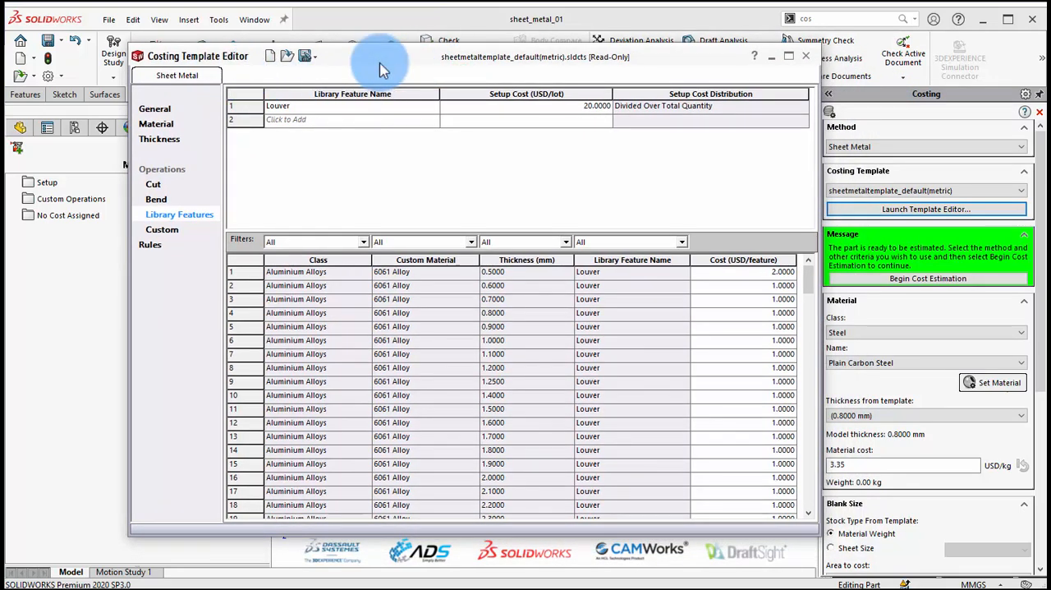
left_click(803, 56)
Begin the sheet metal cost estimation and expand the setup, cut path, bend and library feature costs for review.
left_click_drag(1044, 248, 1044, 277)
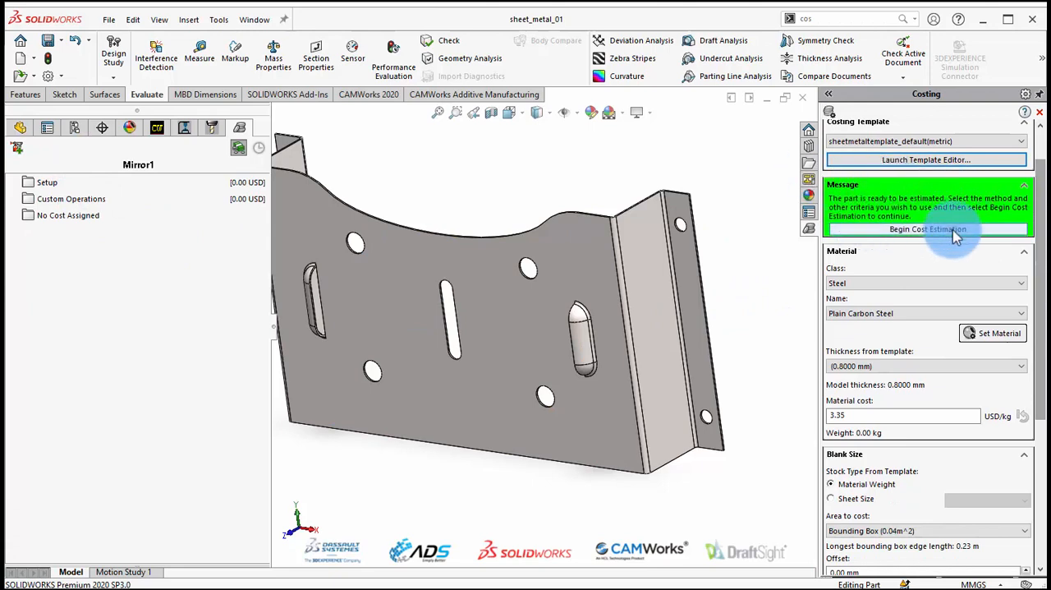
left_click(913, 231)
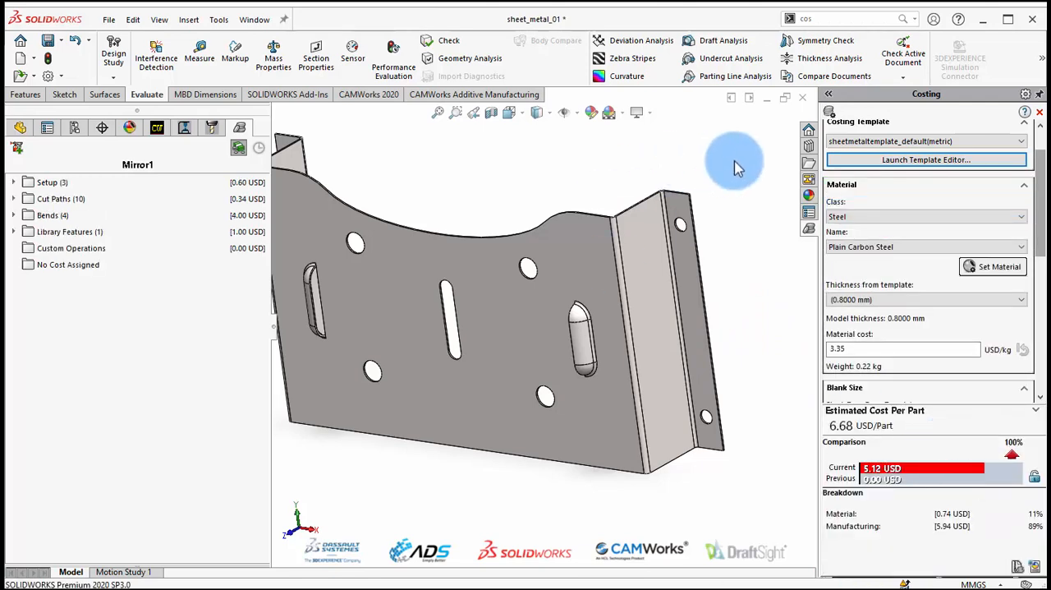
left_click(14, 182)
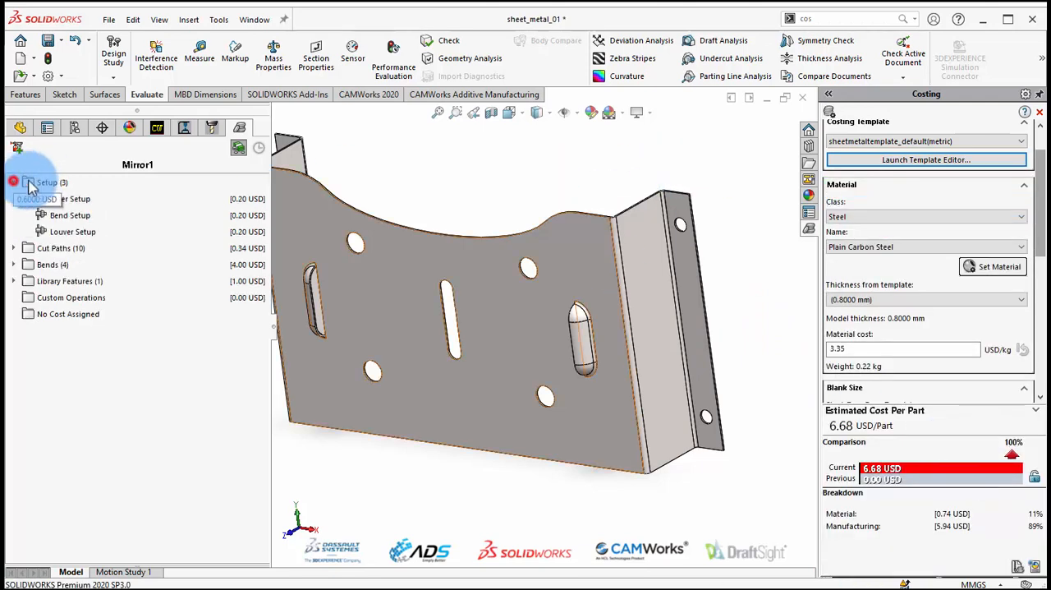
left_click(14, 249)
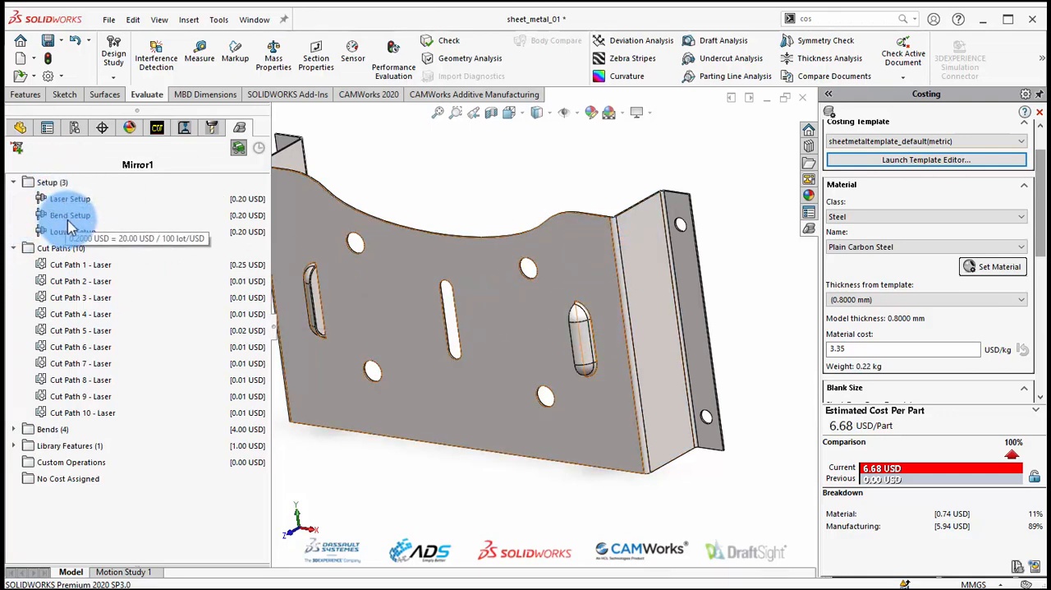
left_click(86, 265)
mouse_move(445, 206)
middle_mouse_down()
mouse_move(490, 301)
mouse_move(492, 277)
mouse_move(477, 283)
middle_mouse_up()
left_click(15, 429)
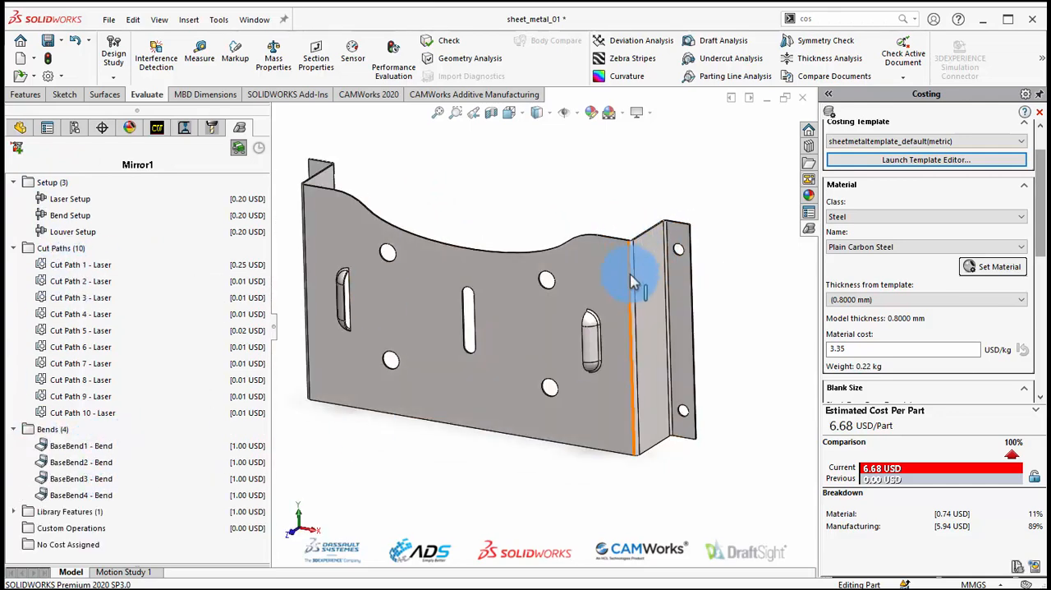
left_click(15, 512)
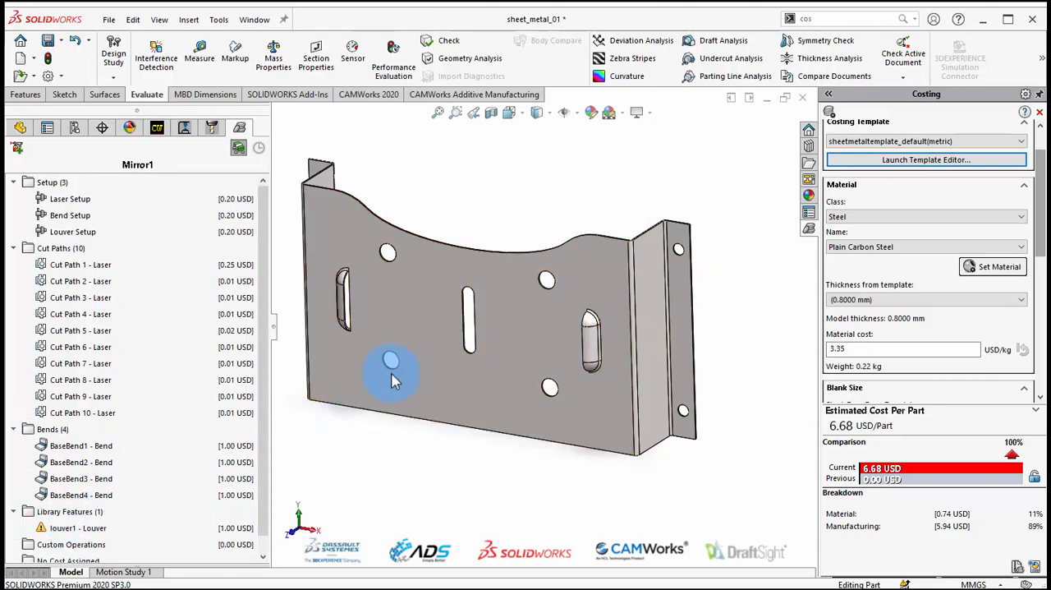
Keep the Steel material class and set the blank's stock type to Sheet Size with the 1.00 m x 2.00 m sheet.
left_click(883, 220)
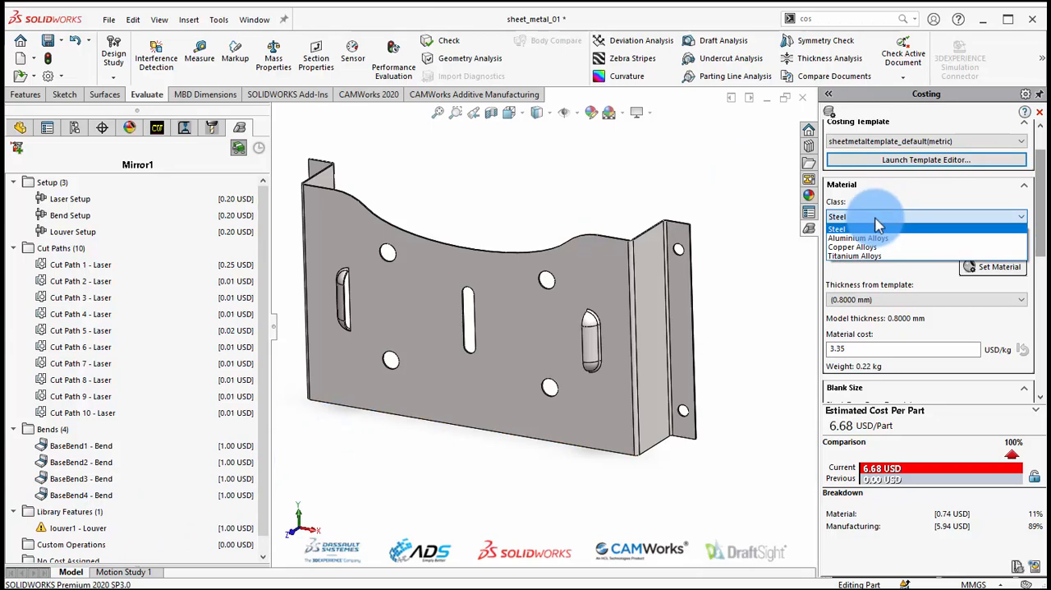
left_click(869, 229)
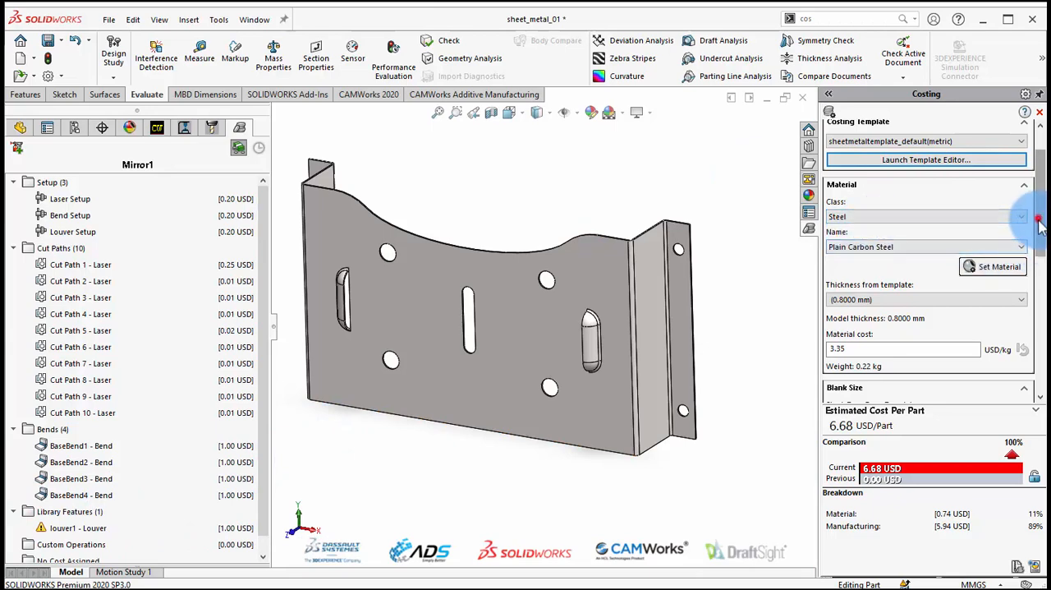
left_click_drag(1039, 224, 1043, 266)
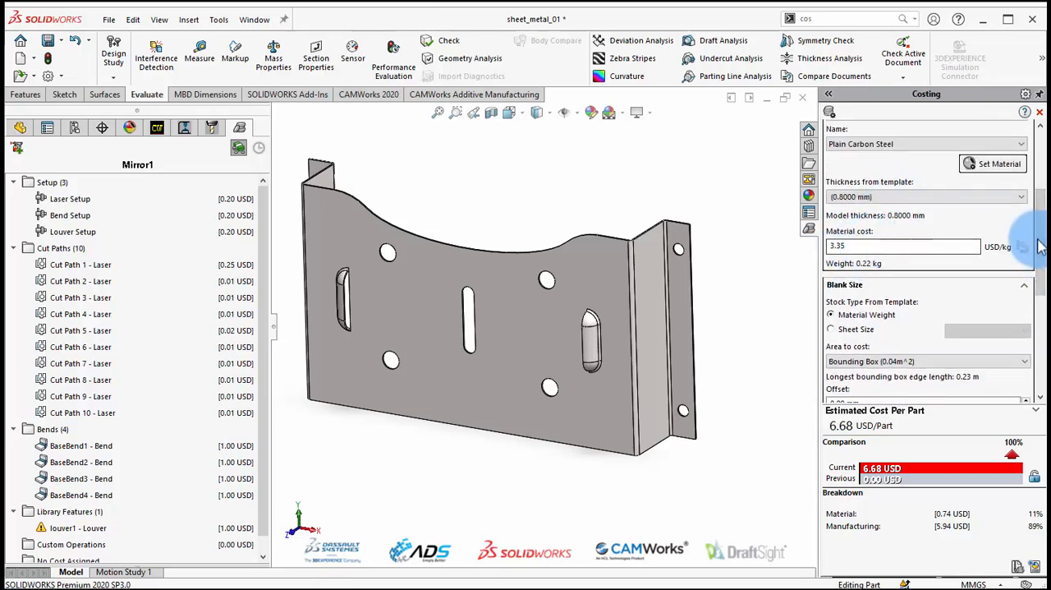
left_click_drag(1039, 251, 1040, 291)
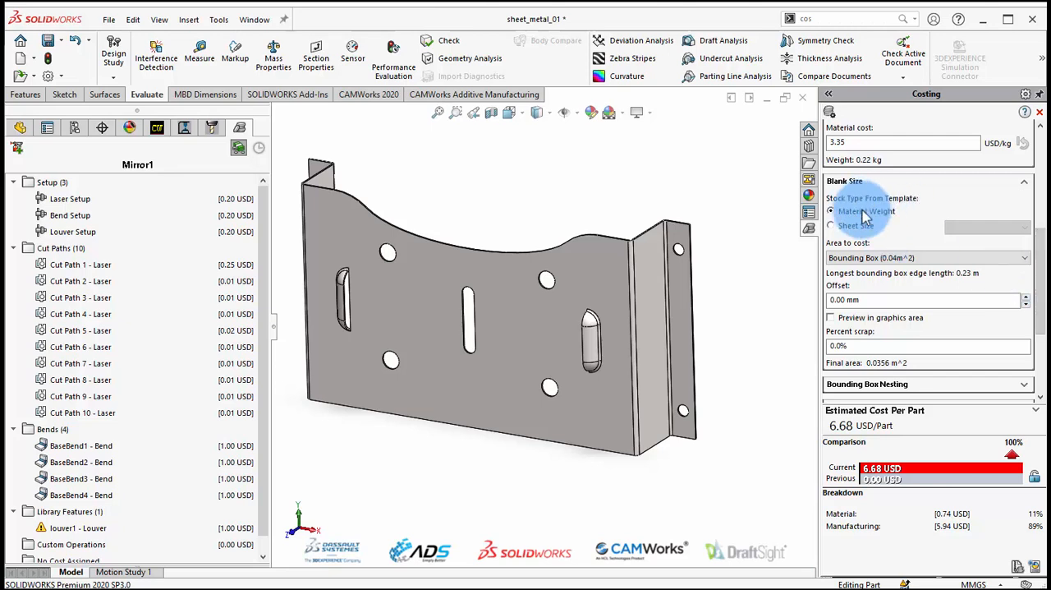
left_click(858, 227)
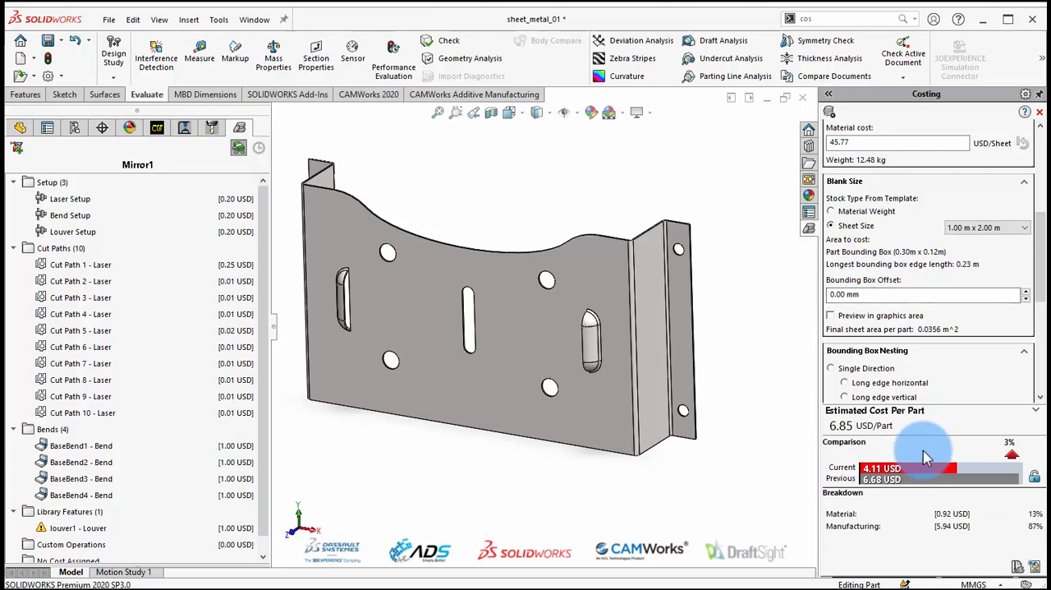
left_click(1020, 231)
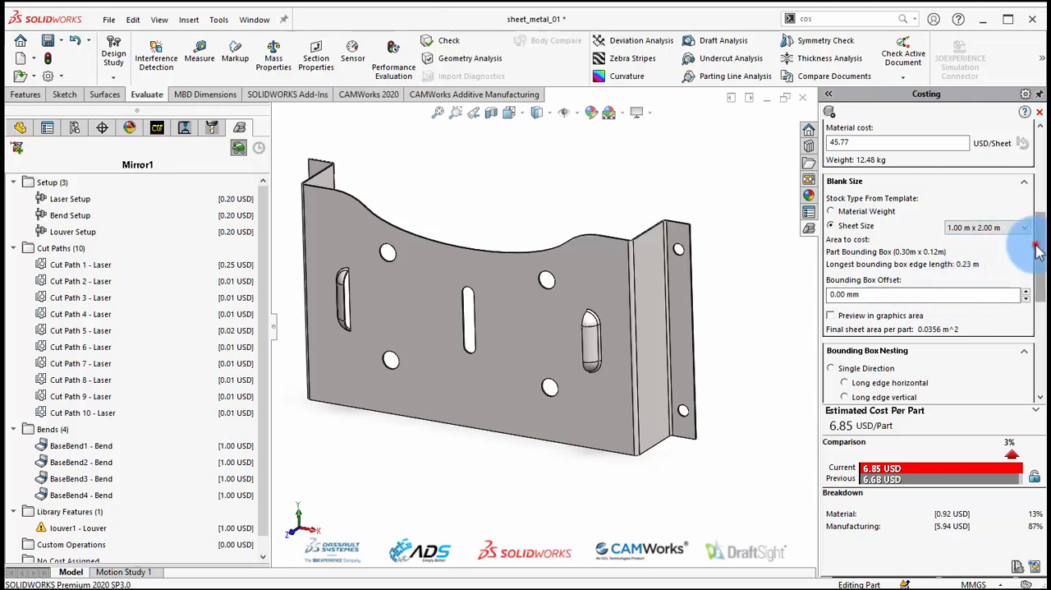
Preview the optimised bounding box nesting of the bracket blanks on the sheet and close the preview.
left_click_drag(1036, 250, 1039, 308)
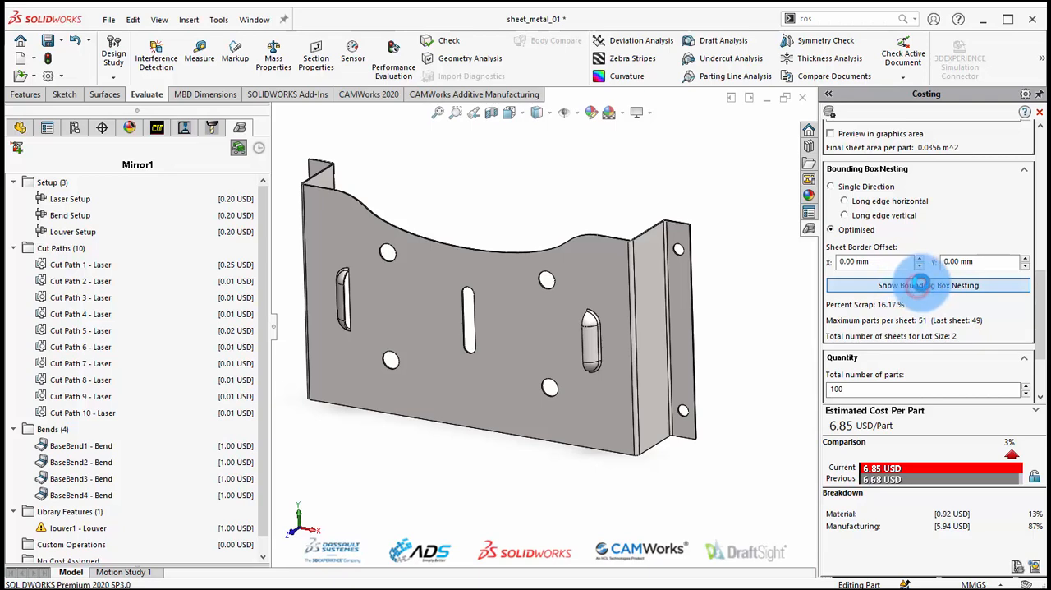
left_click(920, 285)
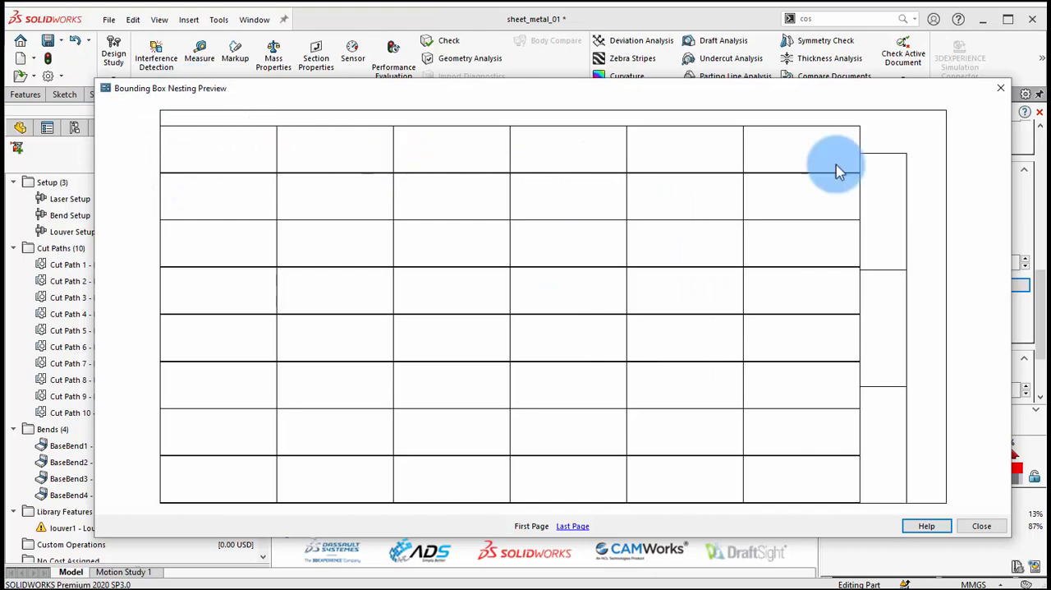
left_click(986, 527)
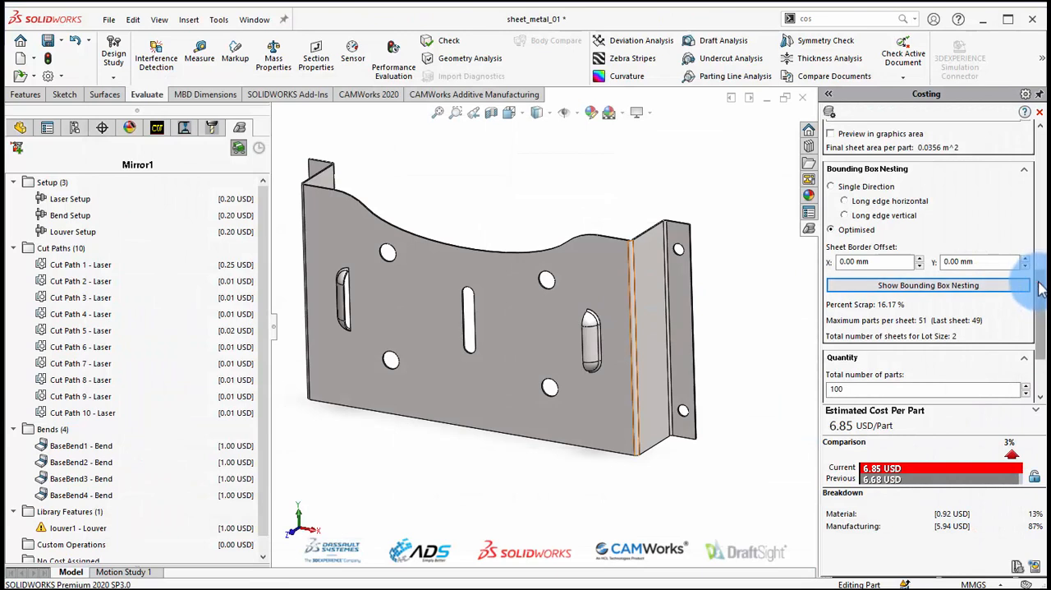
Set the lot size to 5, switch bounding box nesting to Single Direction with the long edge horizontal, and update the estimate.
scroll(1031, 285, "down", 3)
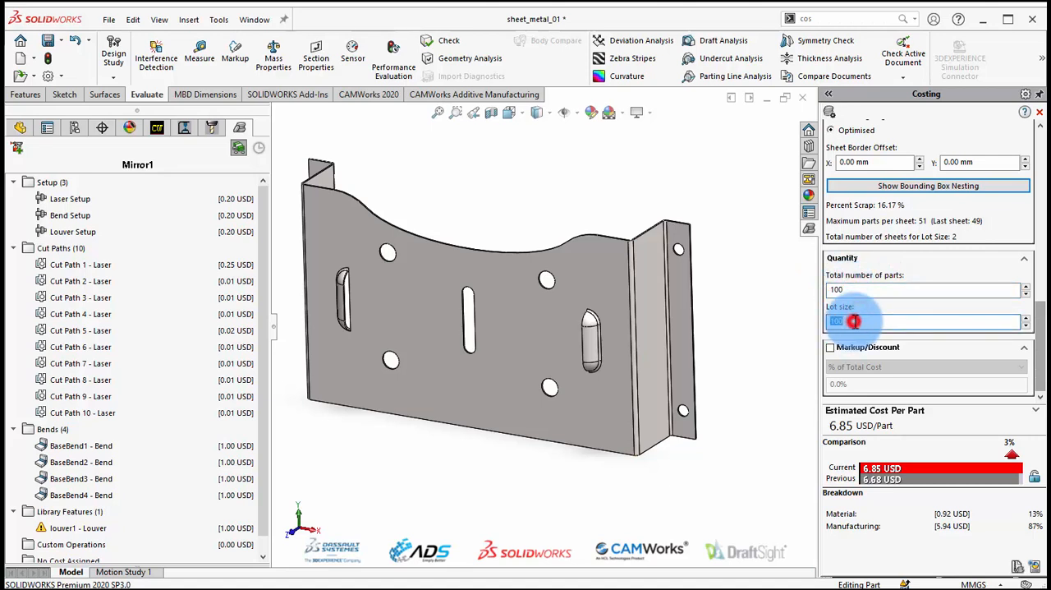
type("5")
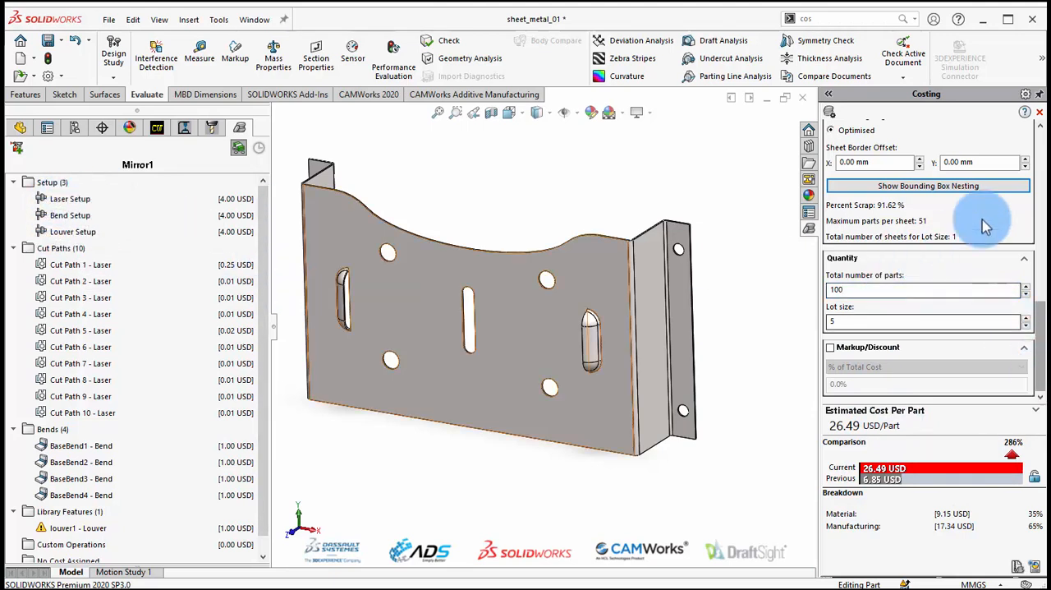
left_click_drag(1045, 356, 1044, 304)
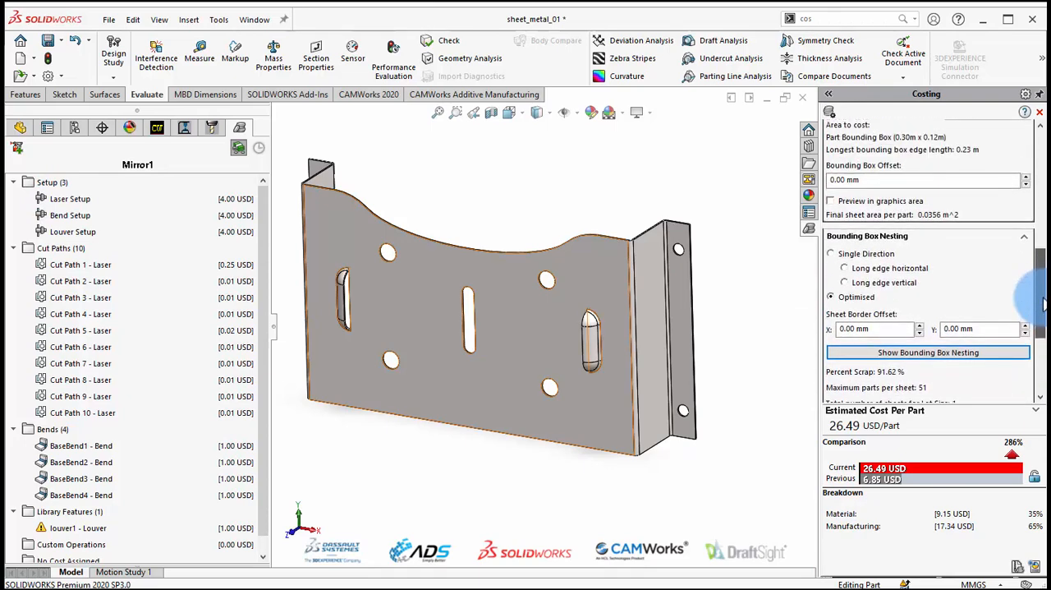
left_click(879, 256)
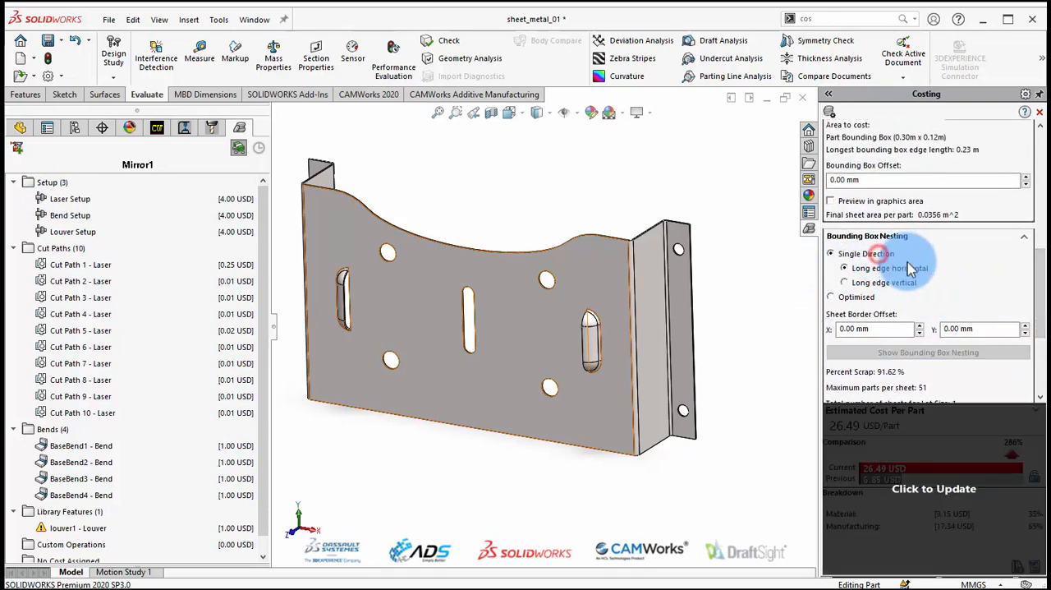
left_click(938, 449)
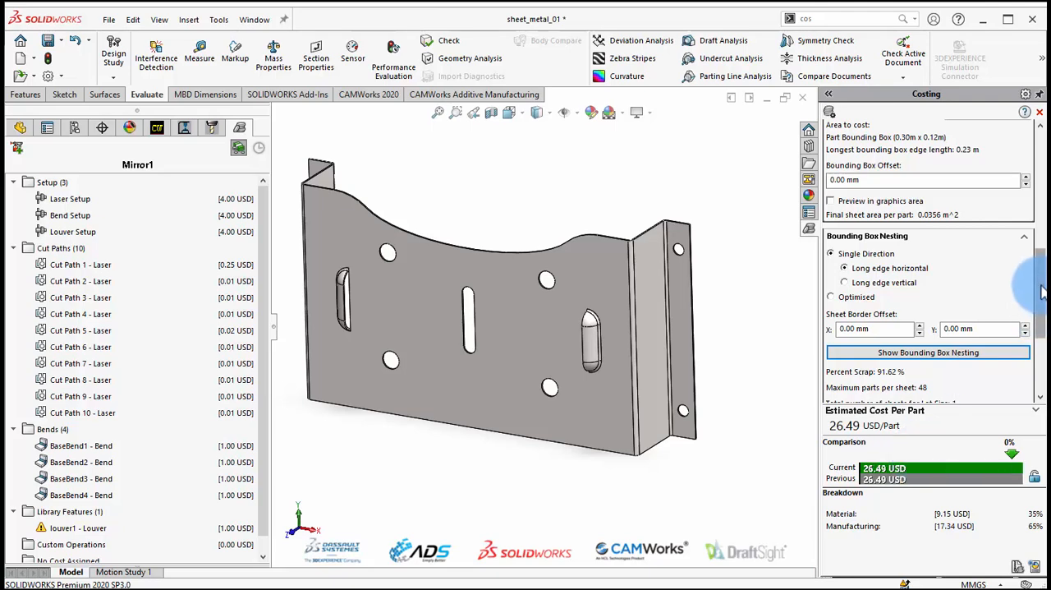
Preview the single-direction bounding box nesting for the lot of 5 and close the preview.
left_click_drag(1041, 296, 1043, 337)
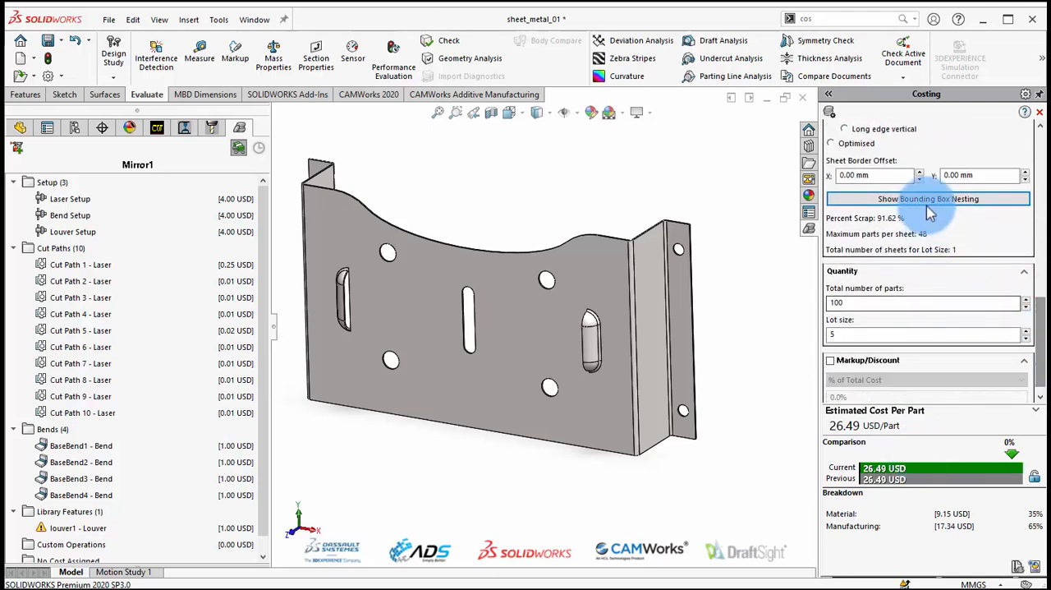
left_click(869, 199)
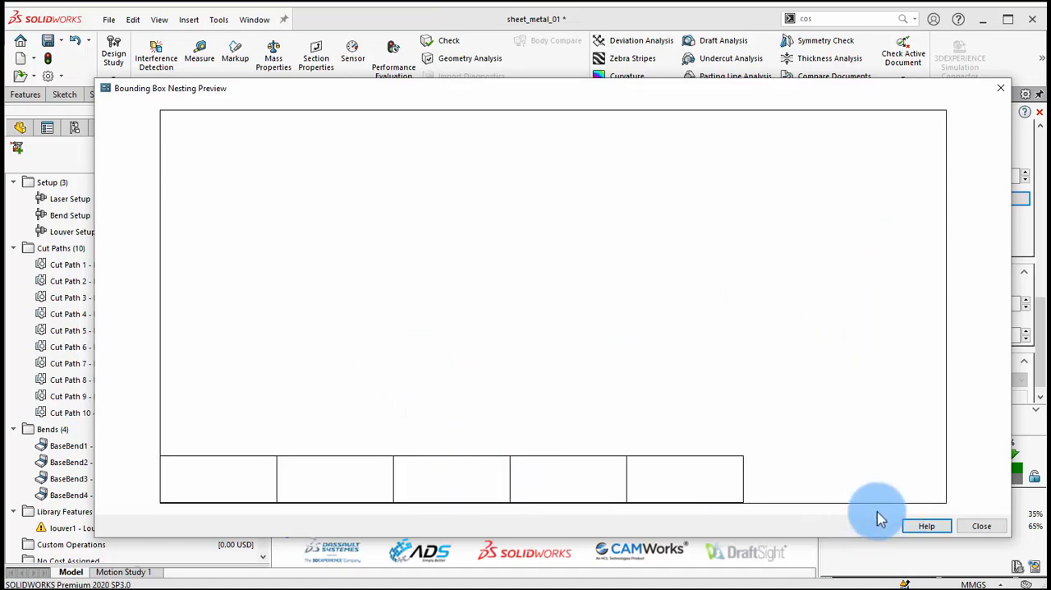
left_click(976, 525)
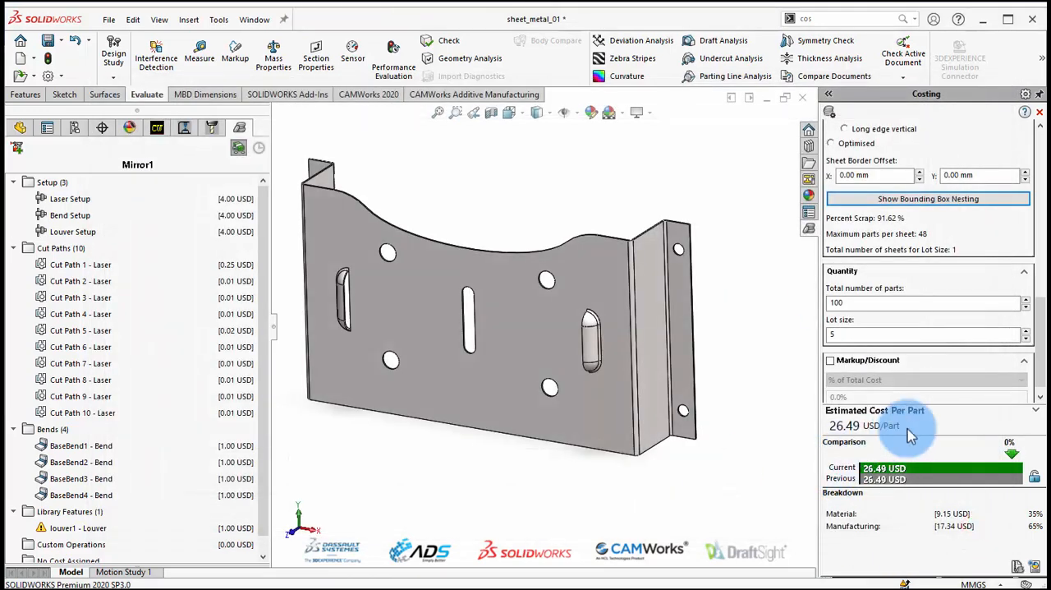
left_click(1042, 338)
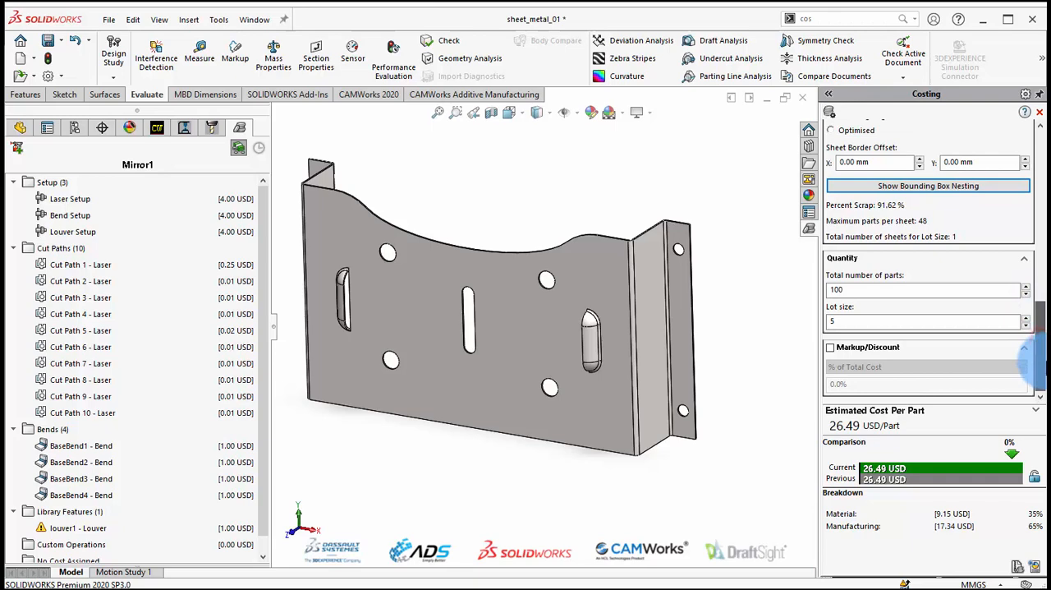
mouse_move(1038, 360)
left_mouse_down()
mouse_move(1041, 253)
mouse_move(1041, 353)
left_mouse_up()
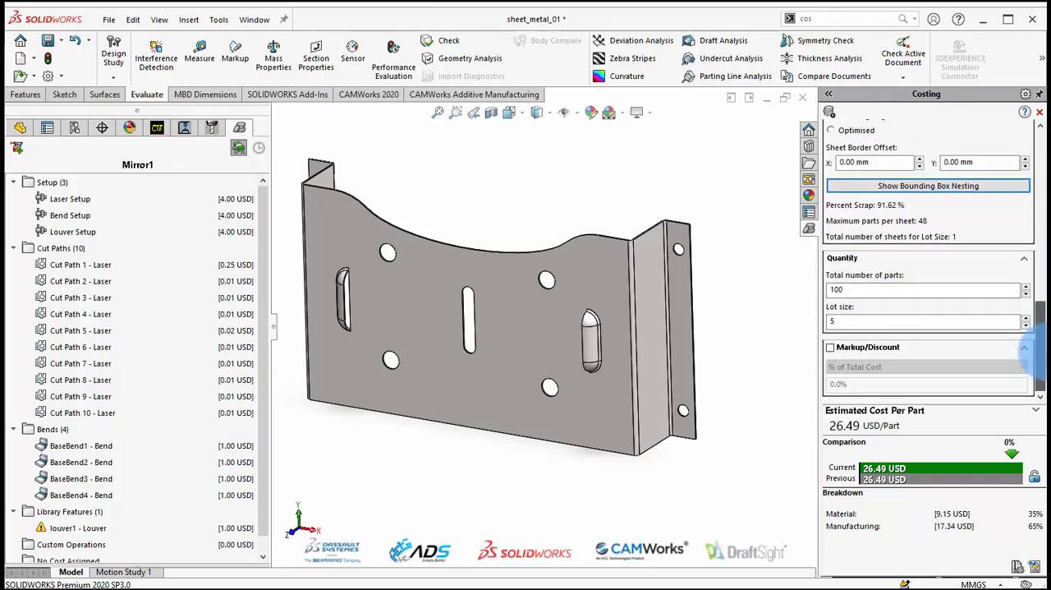
Add a custom operation named Cat with a setup cost of 0.5 USD per Lot.
left_click_drag(261, 246, 272, 329)
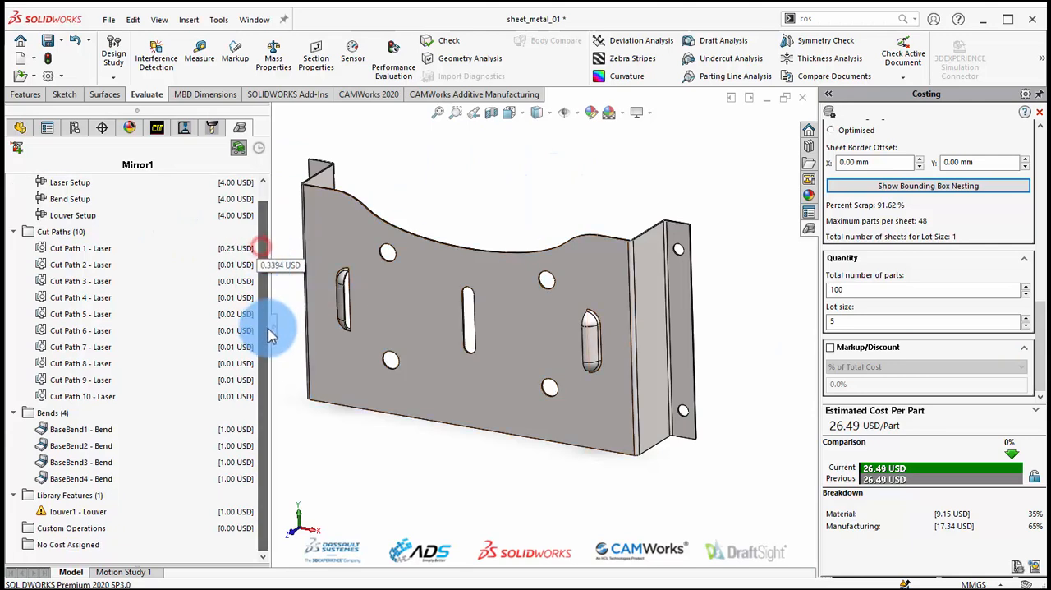
left_click(52, 531)
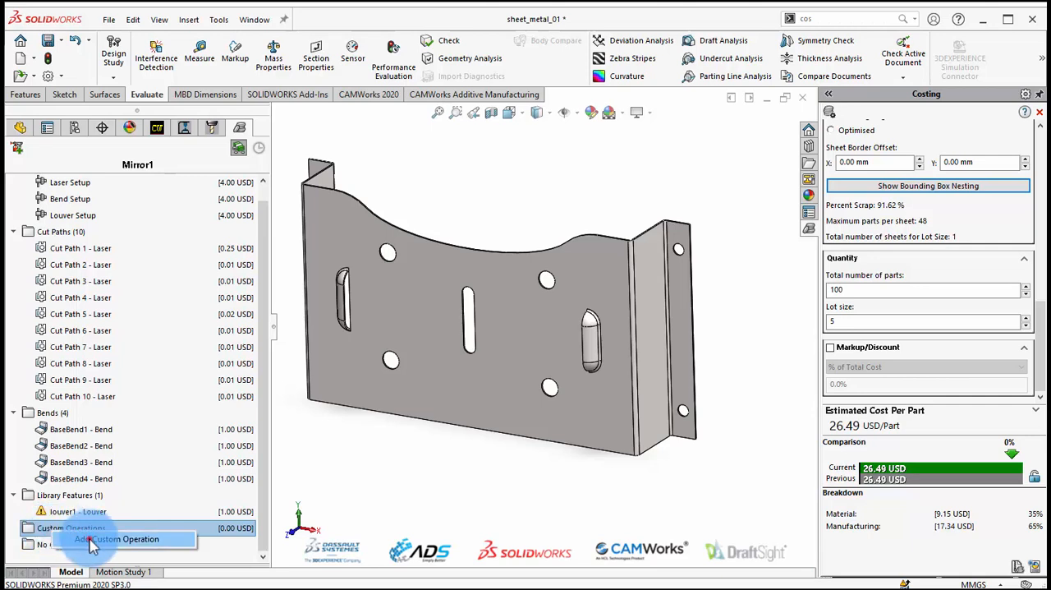
left_click(89, 540)
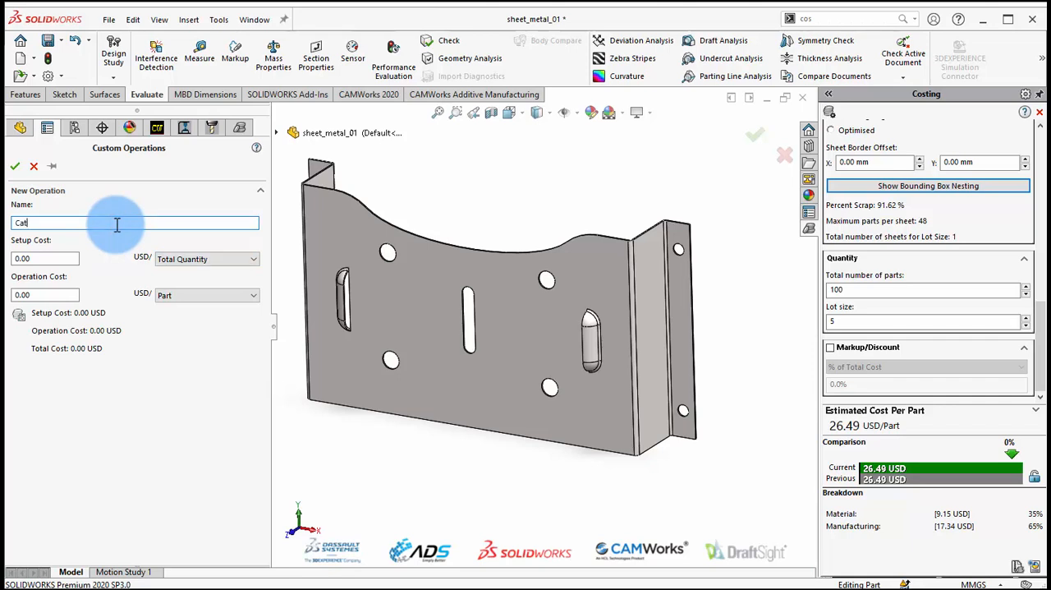
left_click(36, 258)
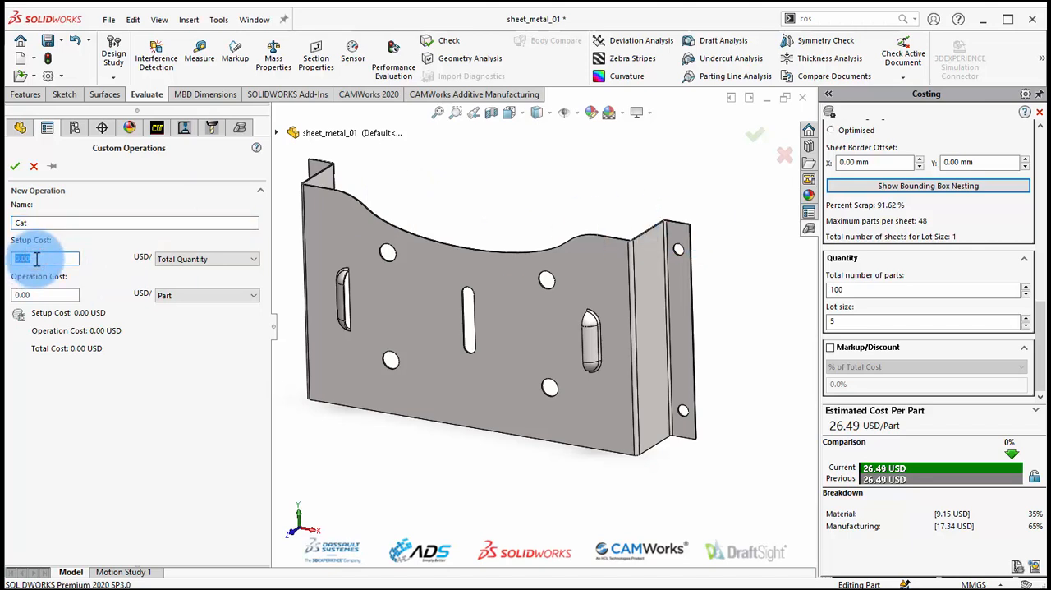
type("0.5")
left_click(61, 294)
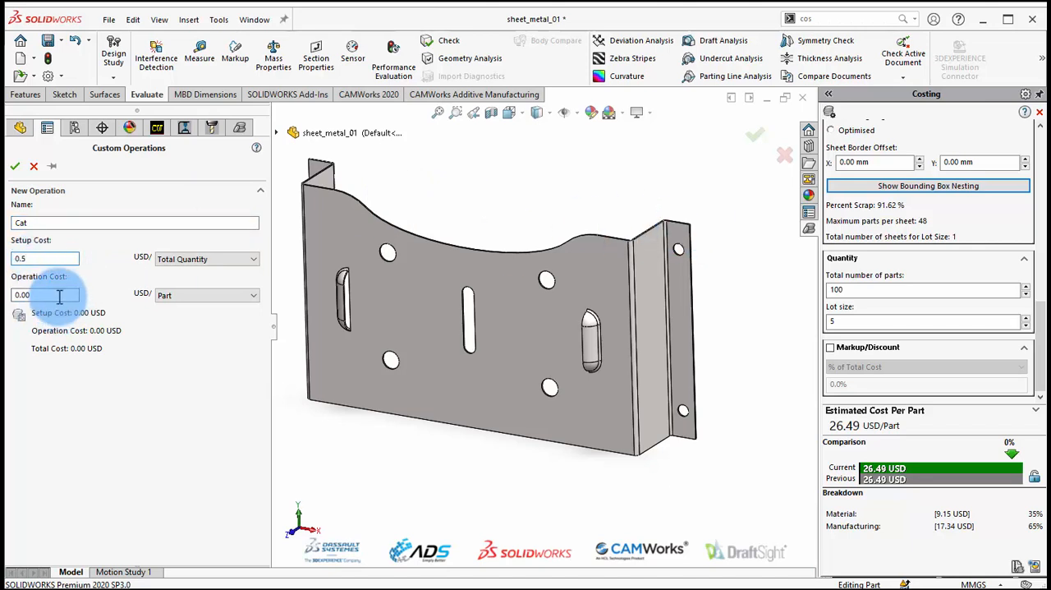
left_click(180, 259)
left_click(180, 260)
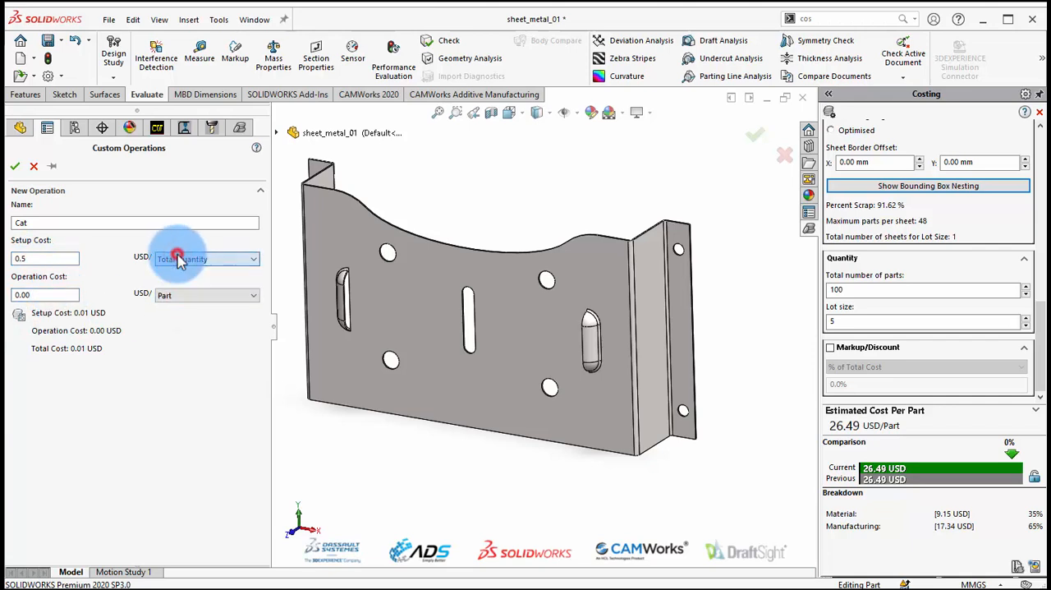
left_click(188, 259)
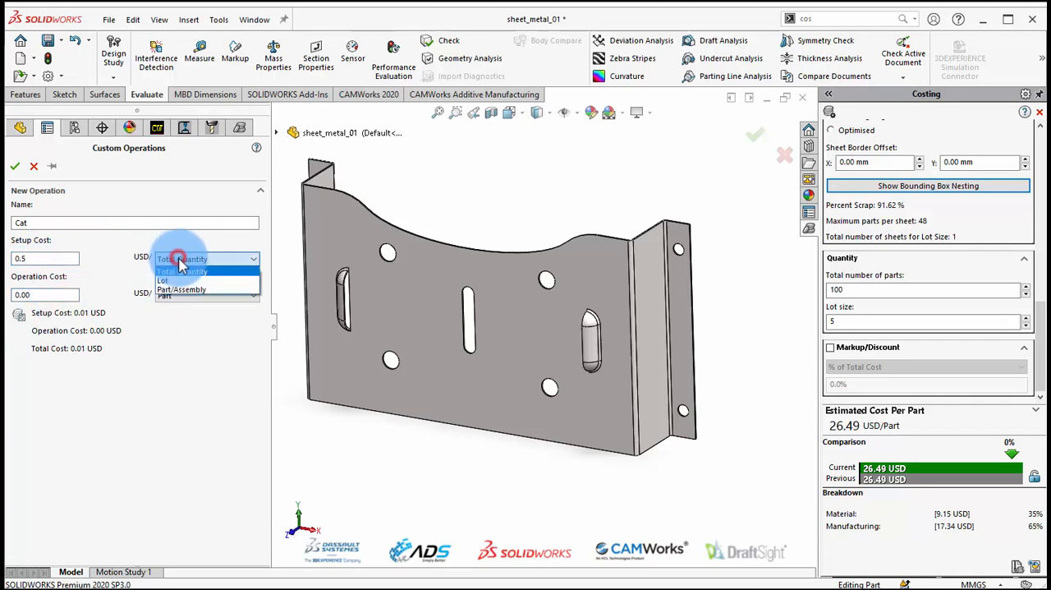
left_click(175, 283)
Charge the custom operation by Face Area at 2 USD per mm^2 over all faces and accept it.
left_click(175, 297)
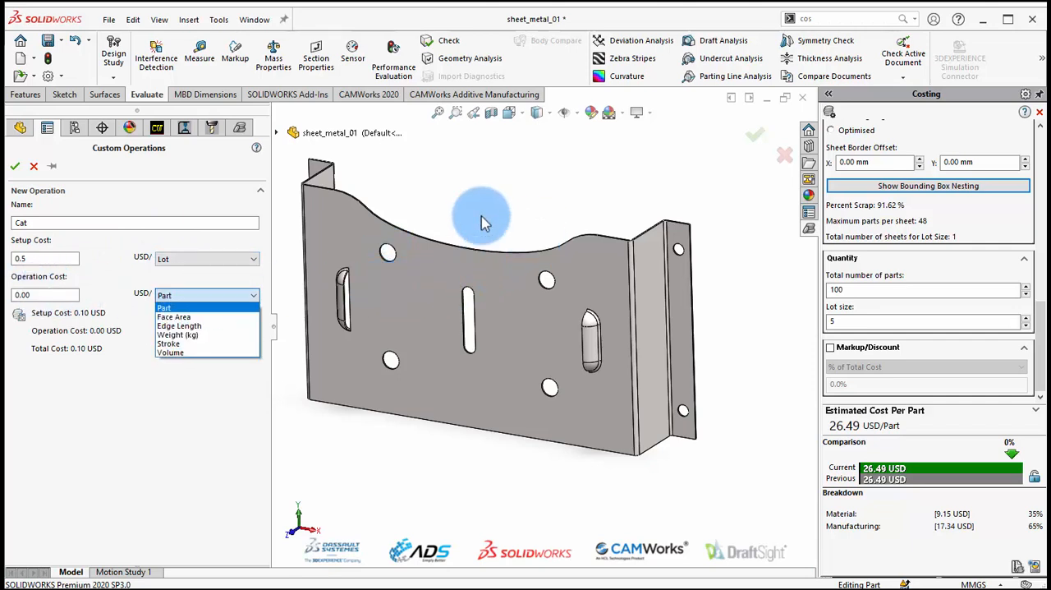
left_click(176, 317)
left_click(39, 334)
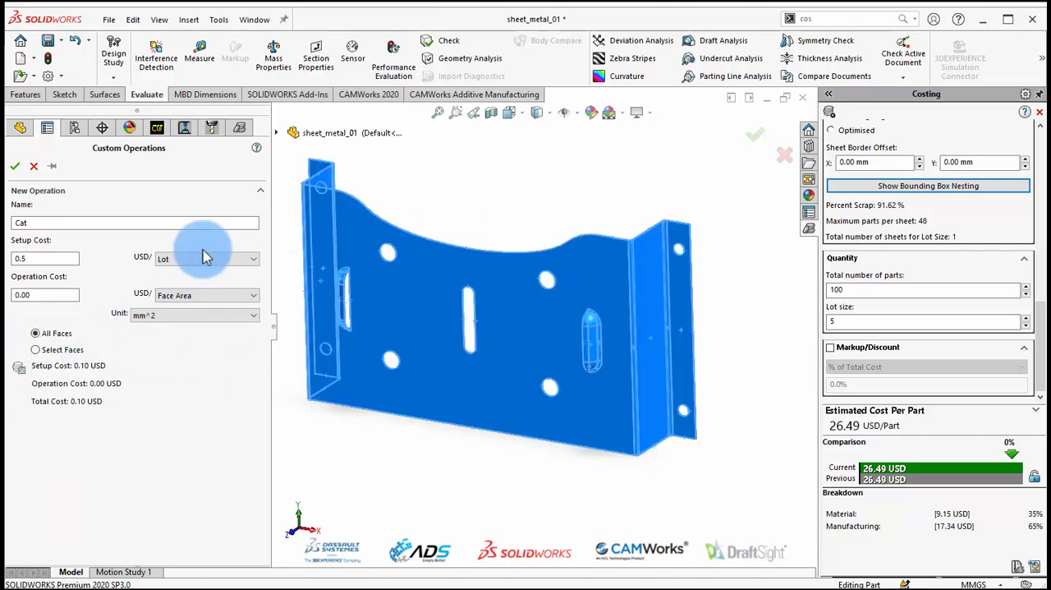
left_click(37, 296)
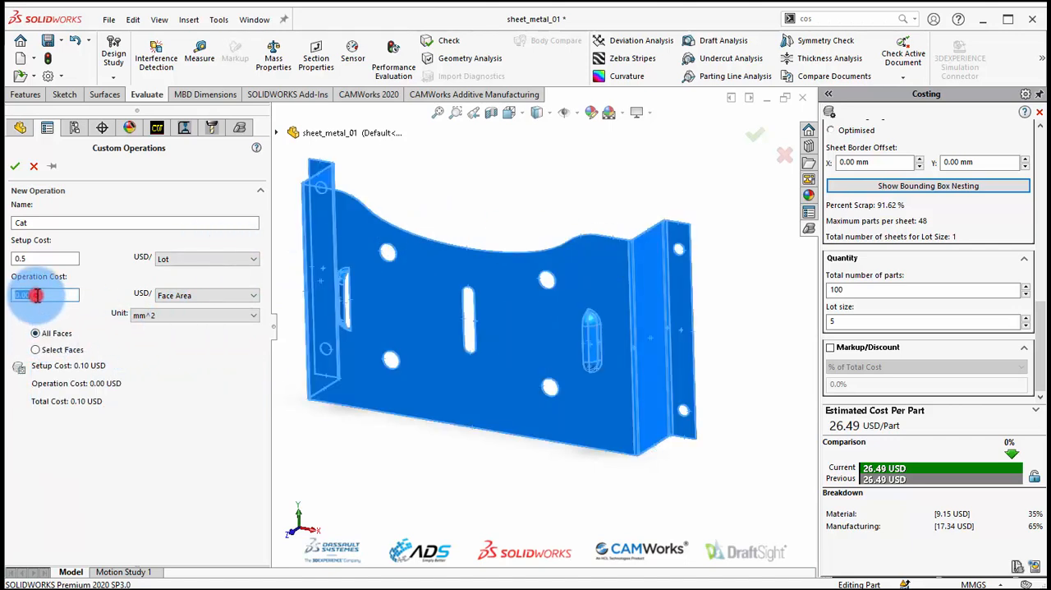
type("2")
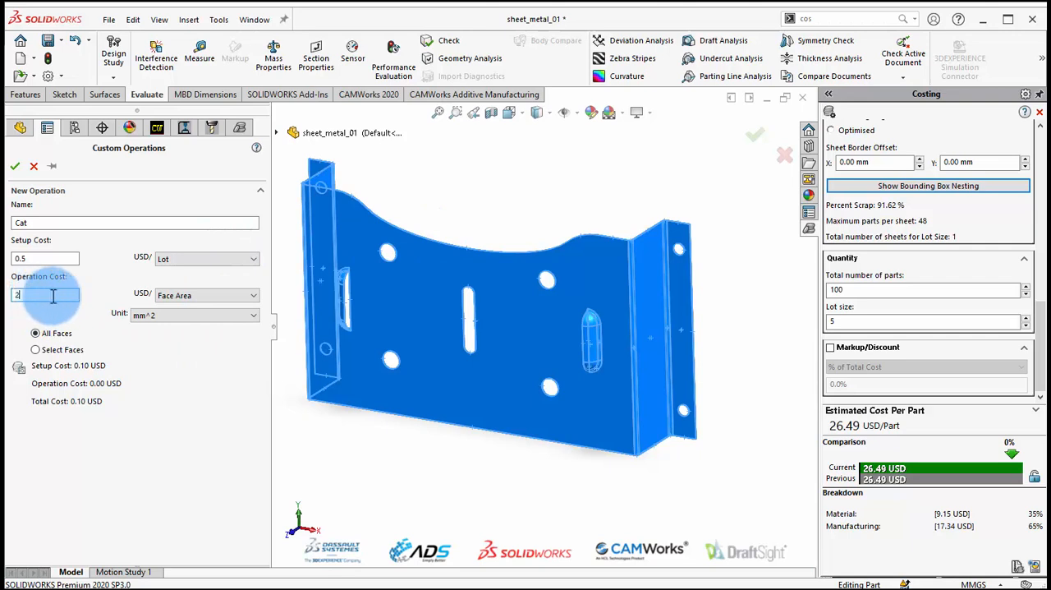
left_click(181, 317)
left_click(181, 317)
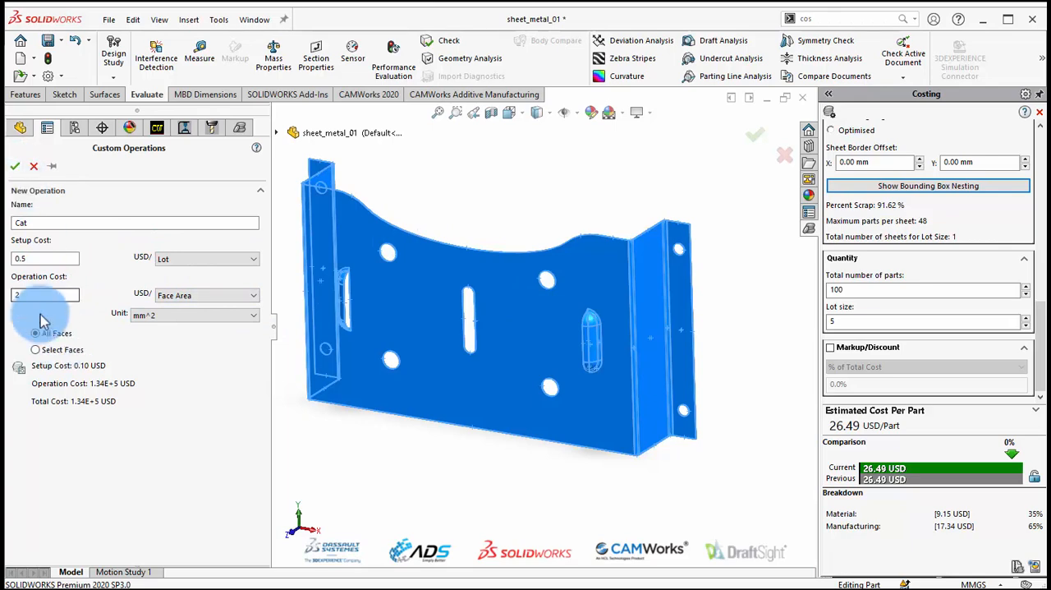
left_click(15, 166)
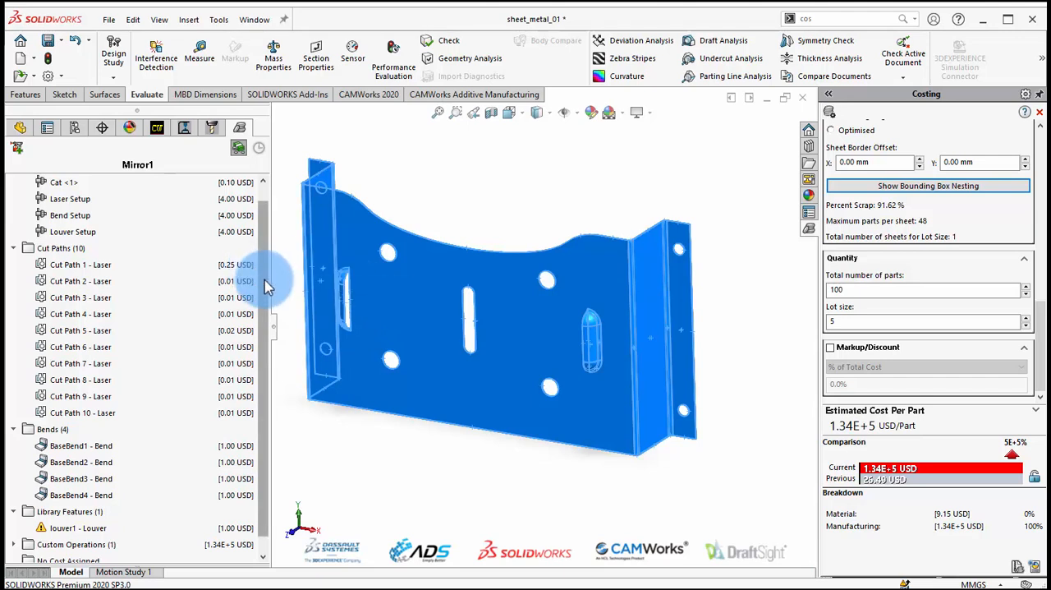
Edit the Cat custom operation to a setup cost of 0.02 USD per Lot and an operation cost of 0.08 USD per mm^2, and accept it.
left_click_drag(264, 280, 274, 365)
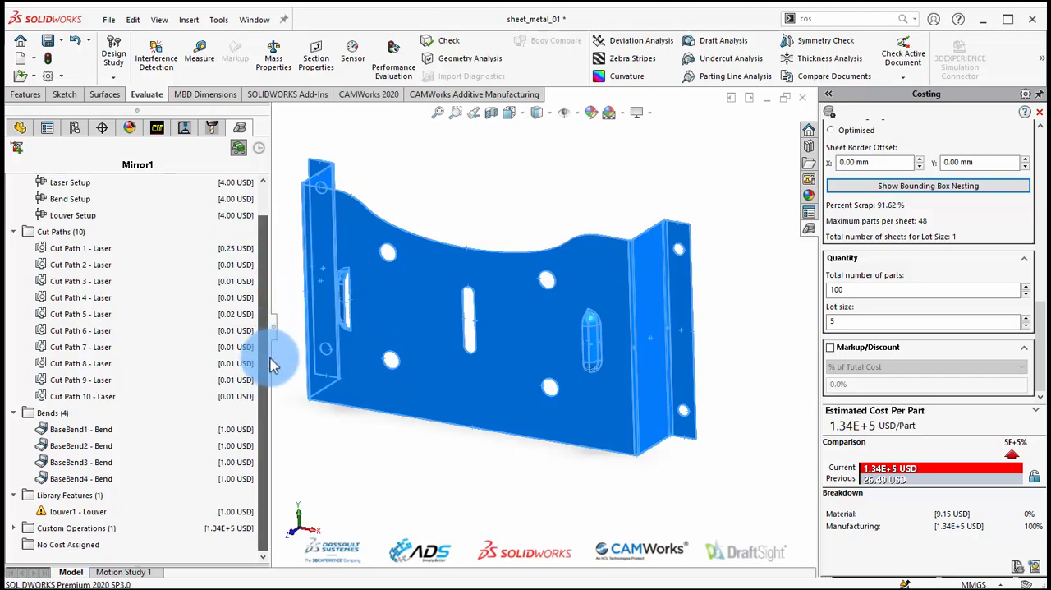
left_click(14, 527)
right_click(69, 542)
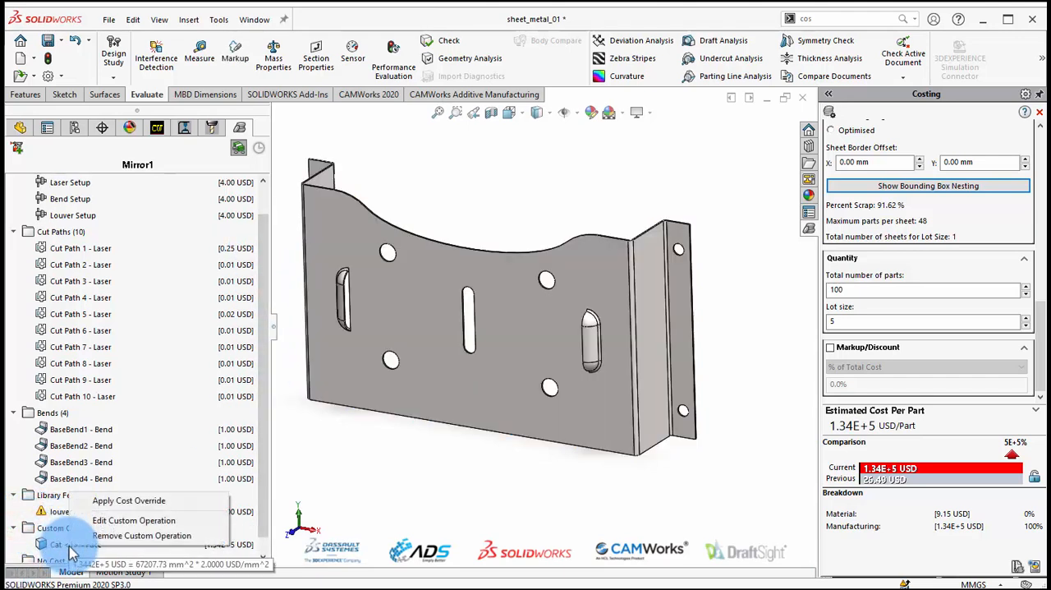
left_click(124, 520)
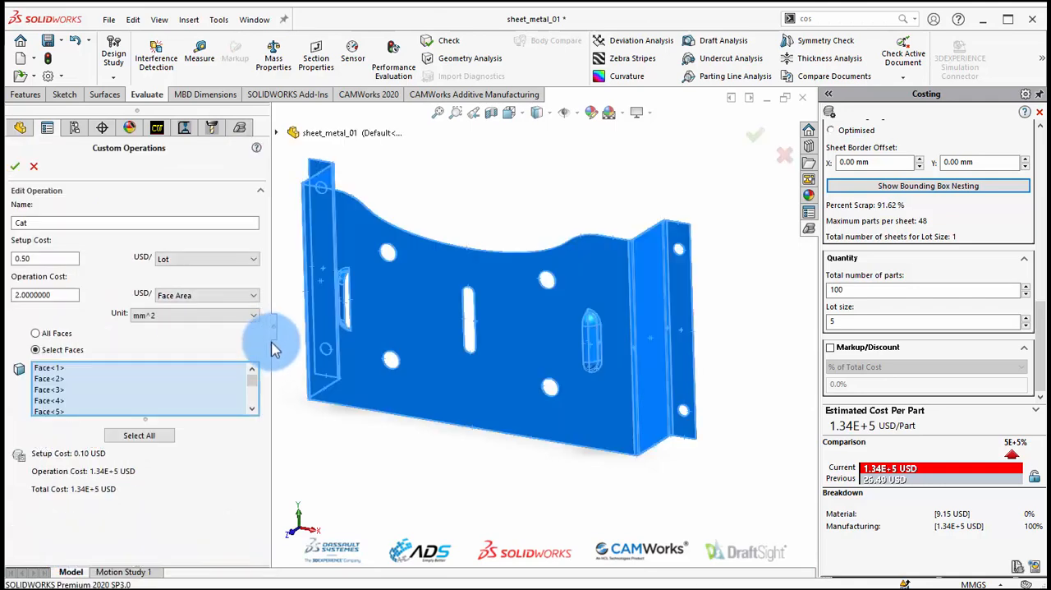
double_click(48, 258)
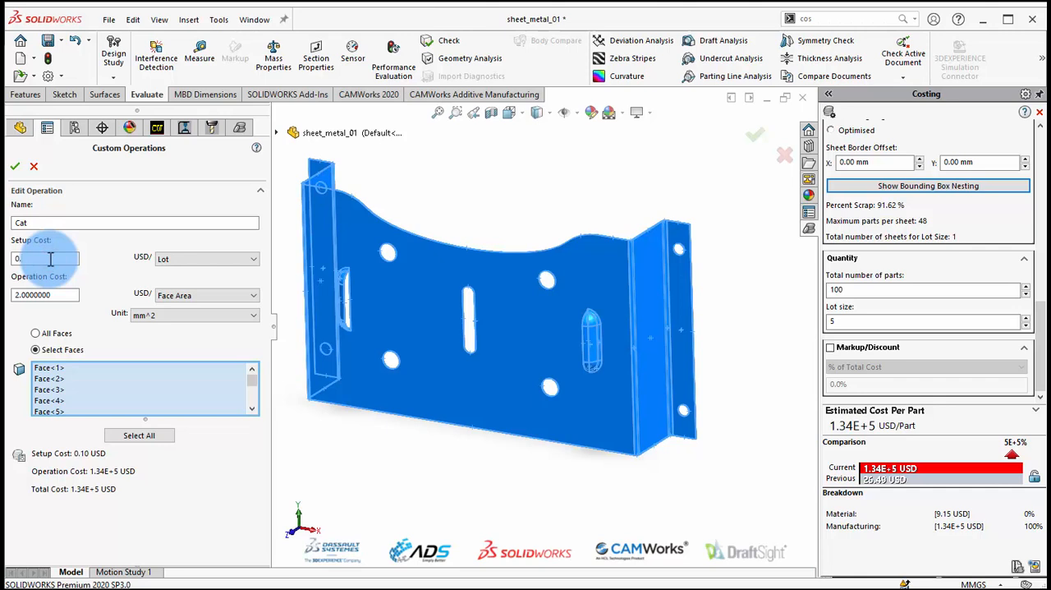
left_click(57, 295)
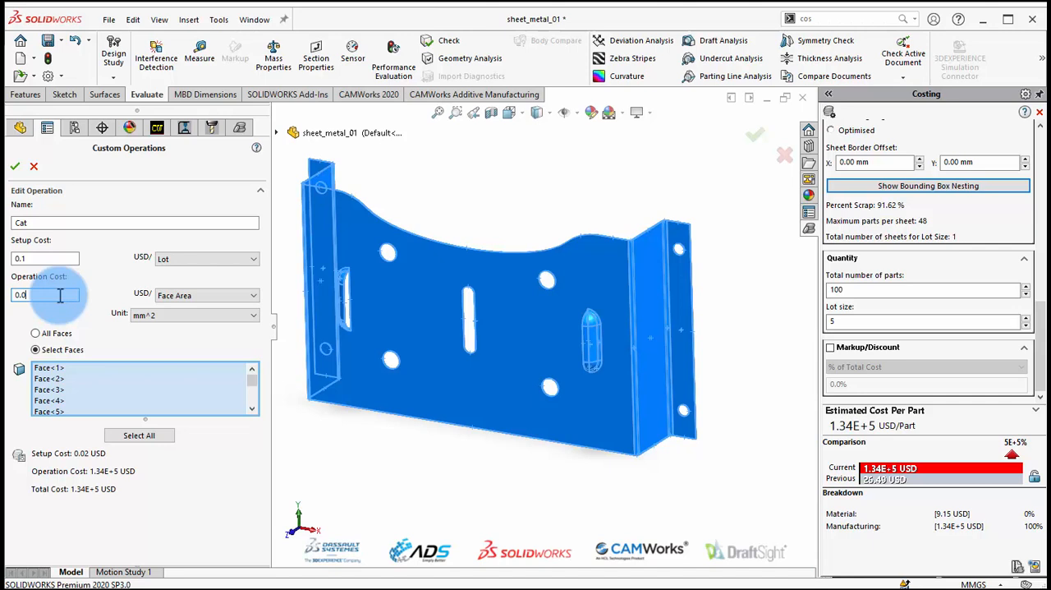
left_click(54, 255)
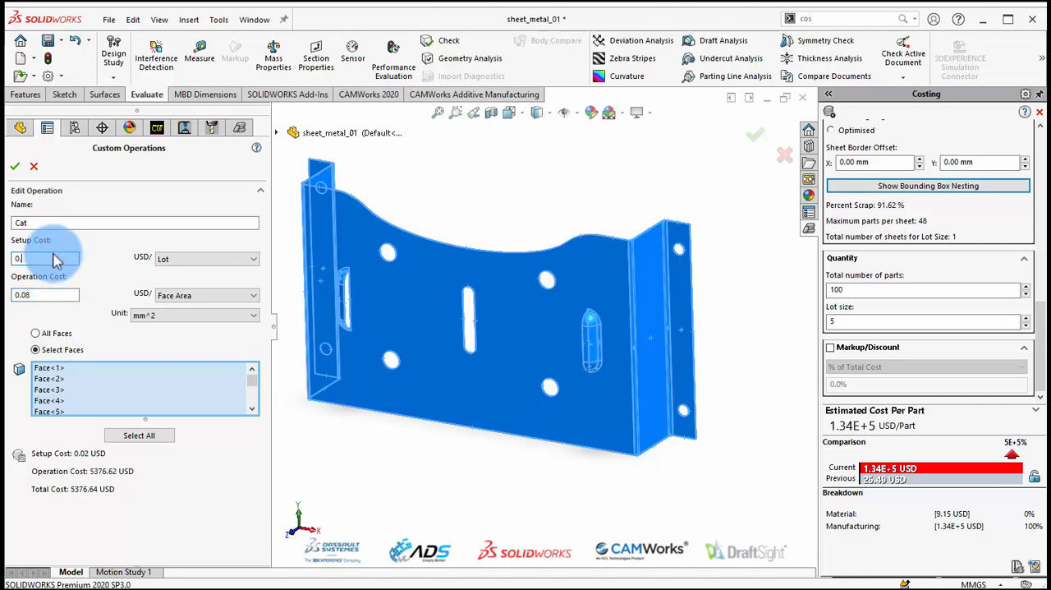
left_click(15, 166)
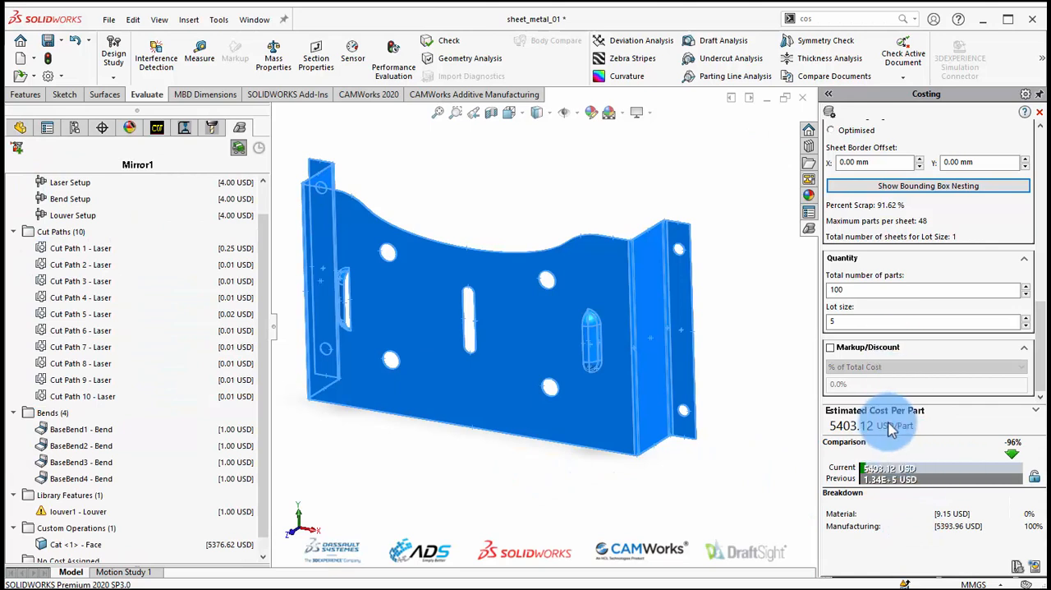
mouse_move(269, 263)
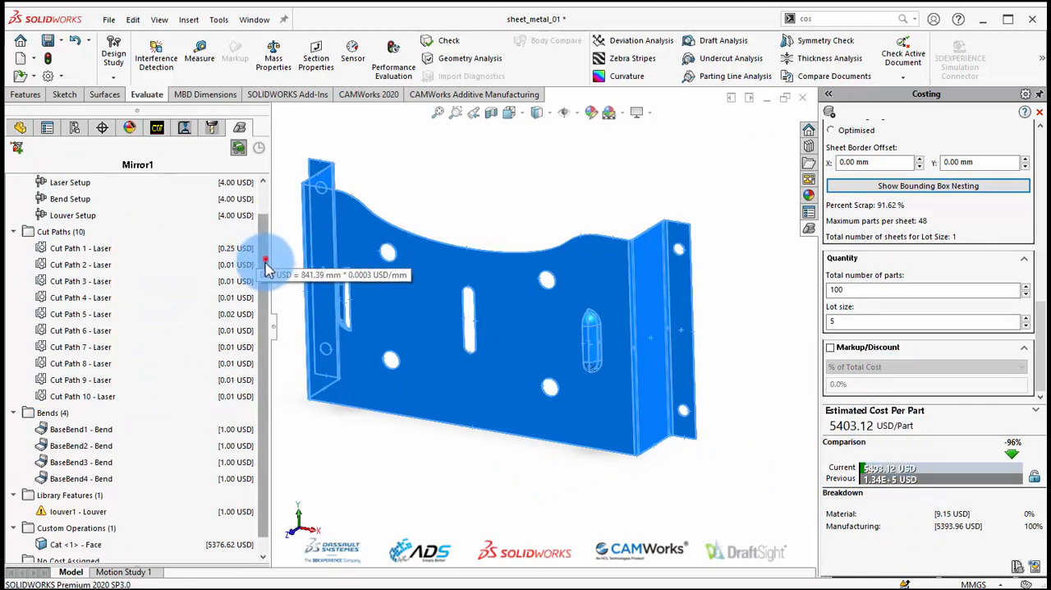
scroll(246, 378, "down", 1)
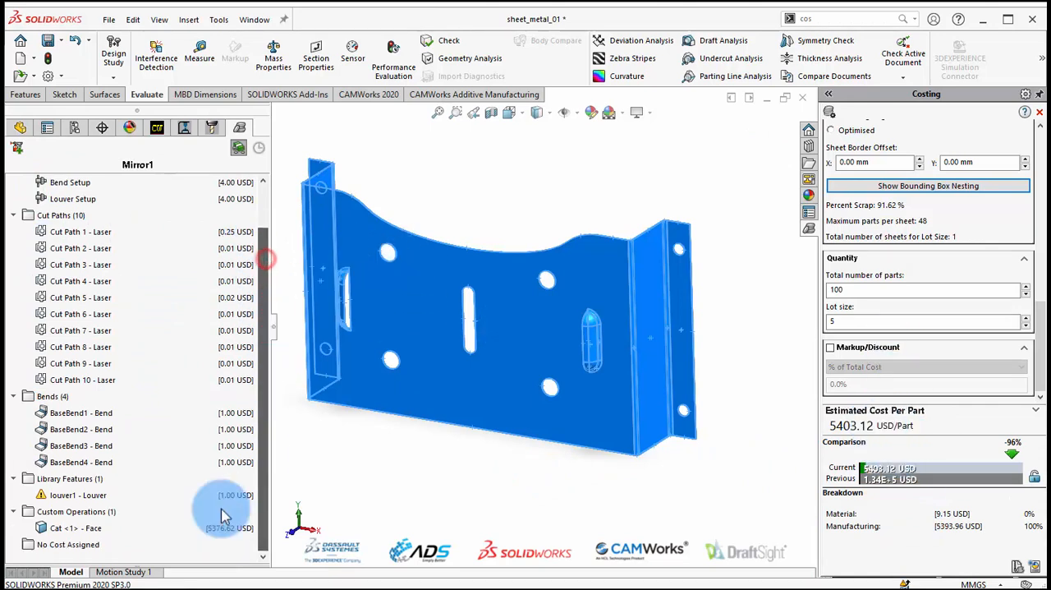
left_click(466, 208)
middle_click_drag(466, 323, 555, 243)
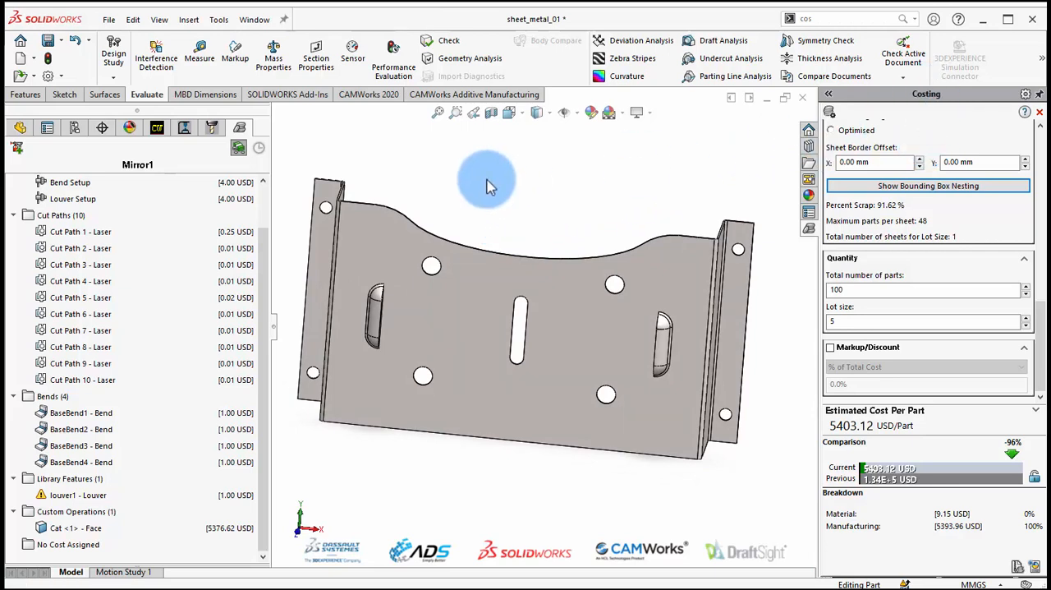
scroll(515, 247, "up", 1)
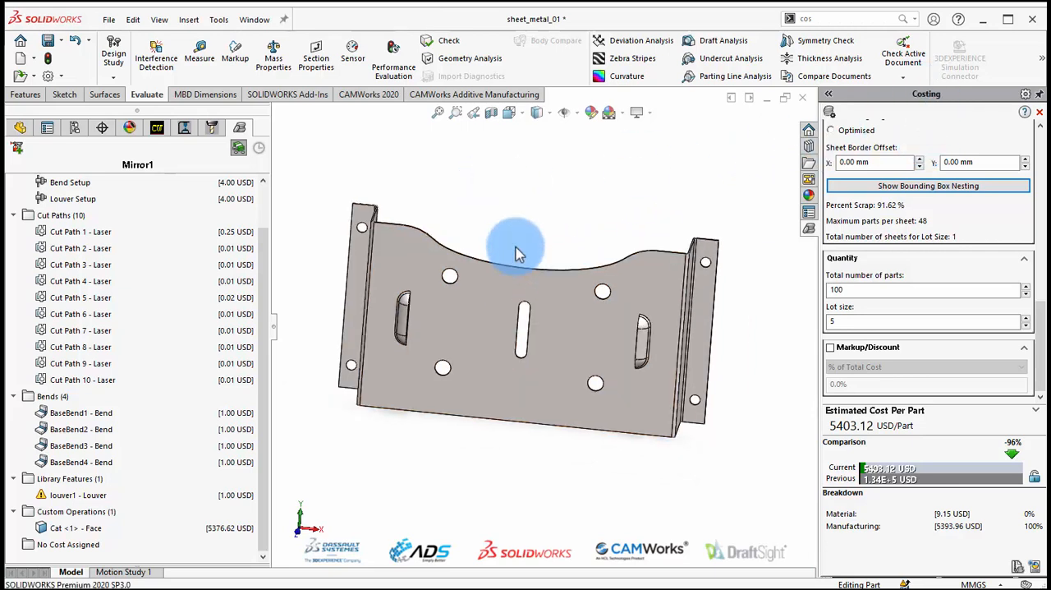
middle_click_drag(523, 231, 493, 244)
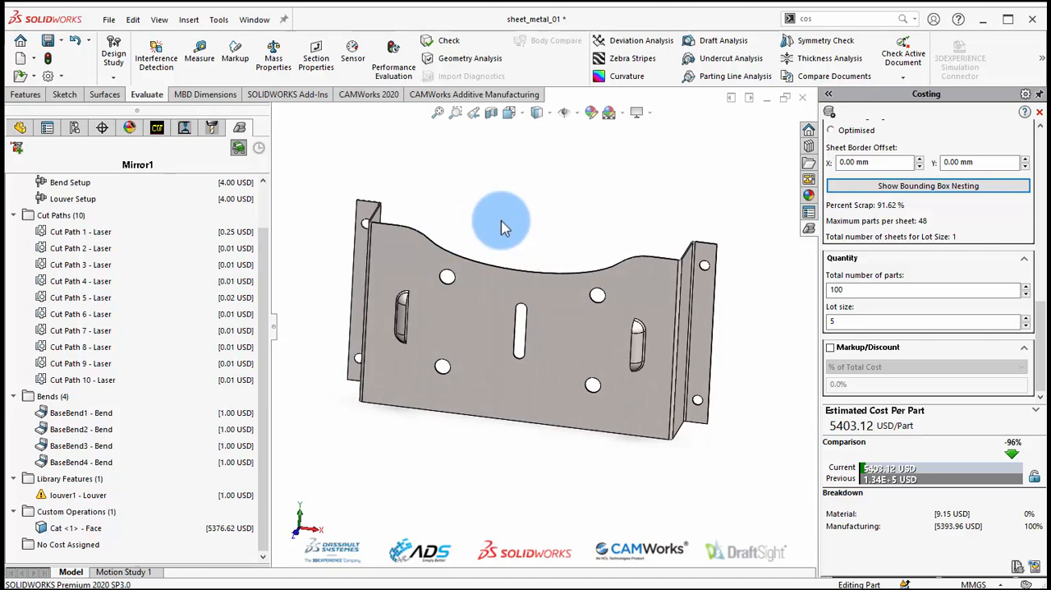
middle_click_drag(501, 223, 571, 234)
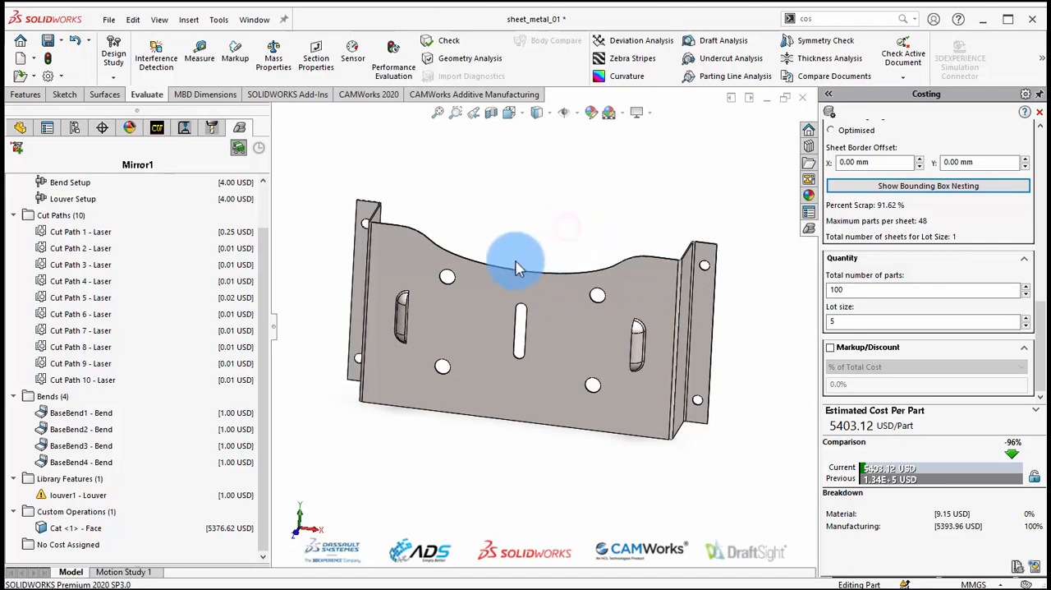
left_click(537, 234)
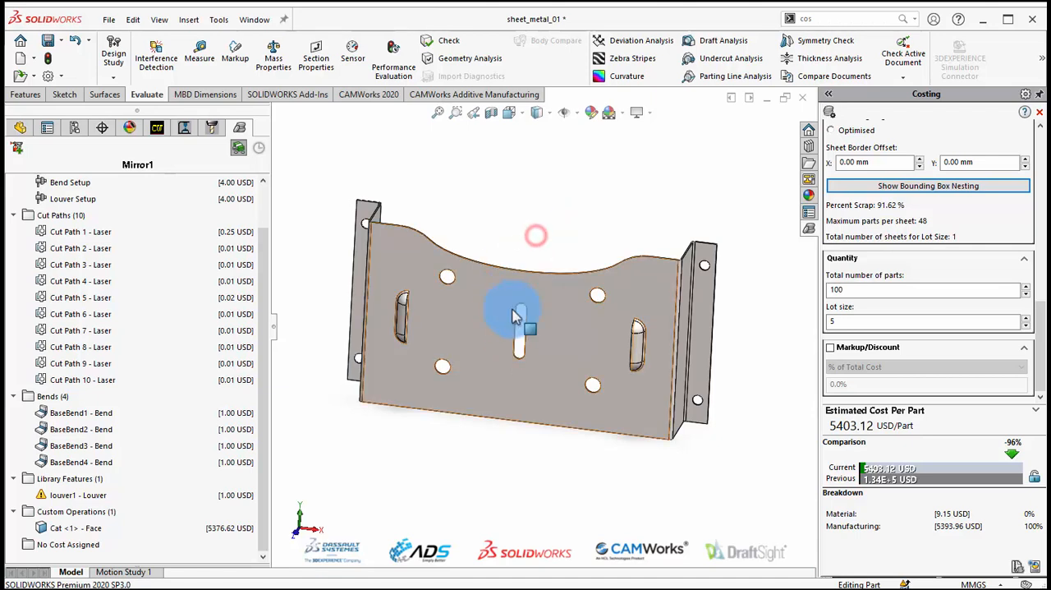